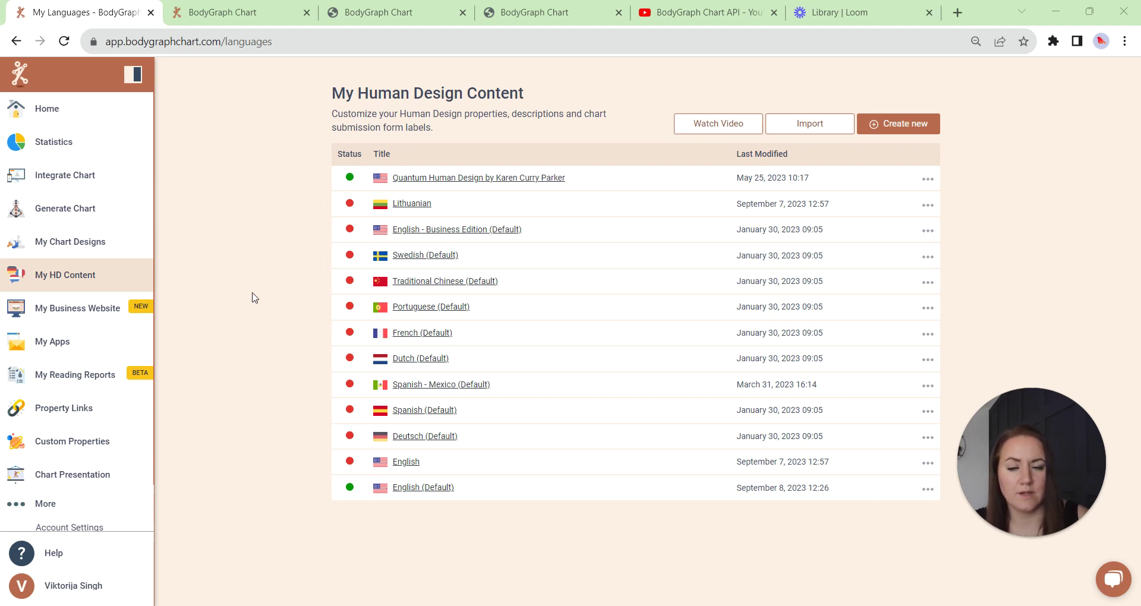
# Look over the birth data submission form's labels, from the name and date fields to the terms and privacy consent line
pyautogui.click(367, 6)
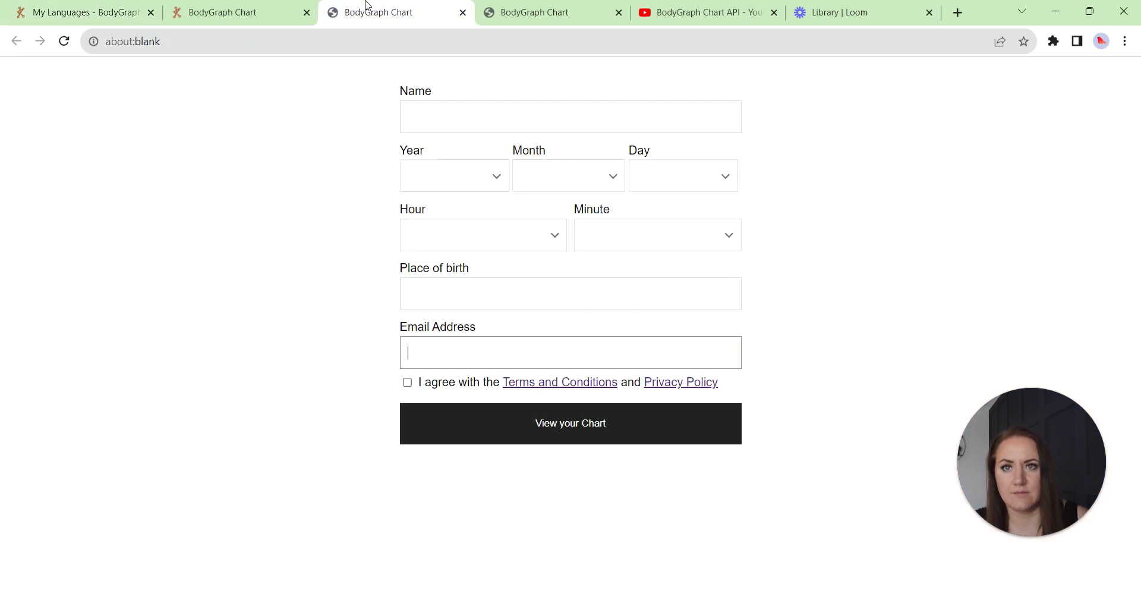
pyautogui.doubleClick(413, 95)
pyautogui.moveTo(432, 150); pyautogui.dragTo(395, 152)
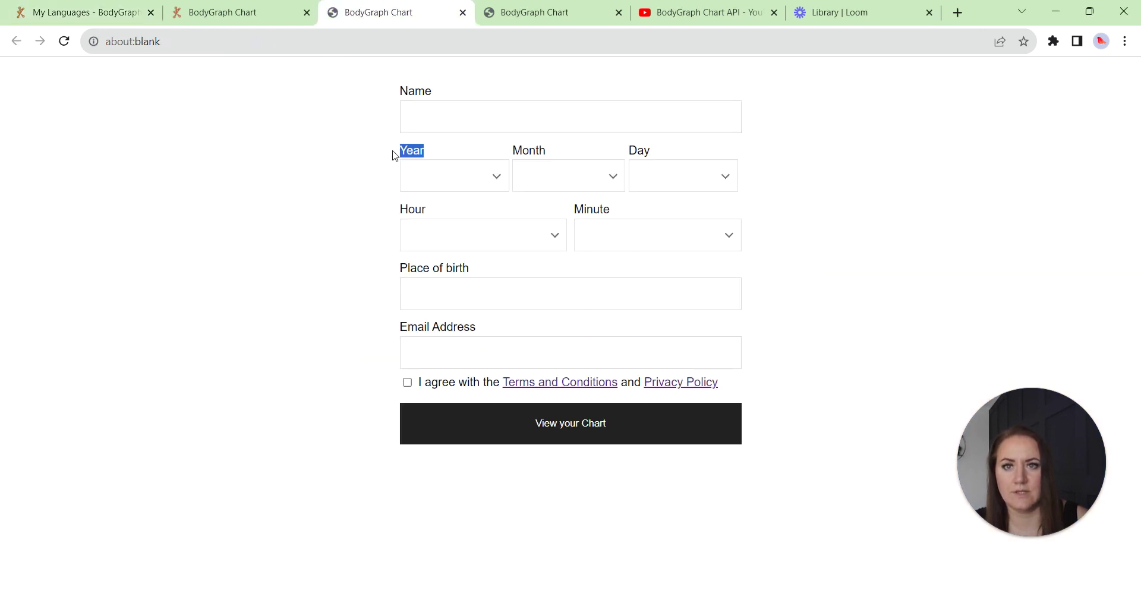
pyautogui.moveTo(539, 153); pyautogui.dragTo(400, 211)
pyautogui.moveTo(372, 395); pyautogui.dragTo(538, 387)
# Review the generated chart result page, from the property names and descriptions down to Skills & Attributes and the report offers
pyautogui.click(506, 8)
pyautogui.click(575, 174)
pyautogui.moveTo(431, 164); pyautogui.dragTo(367, 162)
pyautogui.moveTo(585, 224); pyautogui.dragTo(525, 205)
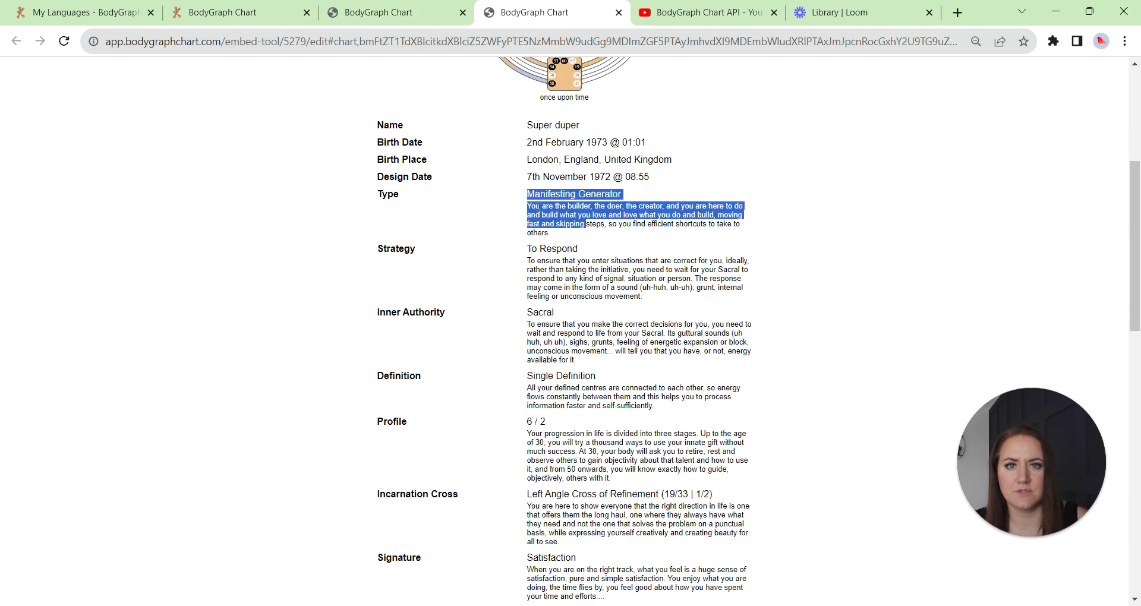
pyautogui.scroll(4, 569, 196)
pyautogui.moveTo(569, 196)
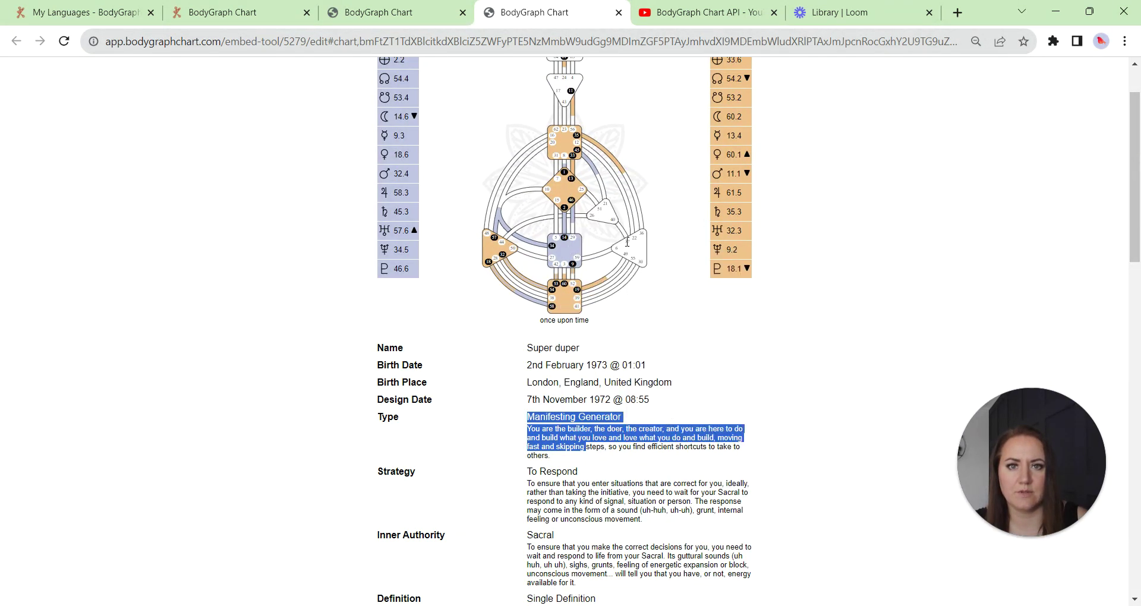
pyautogui.scroll(1, 566, 210)
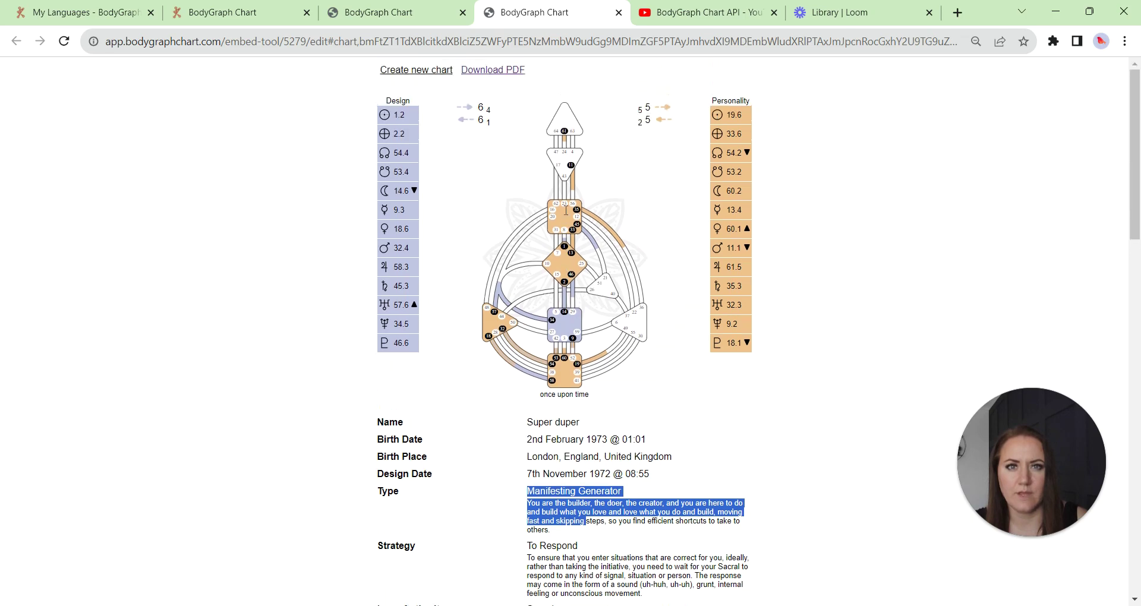
pyautogui.scroll(-3, 573, 284)
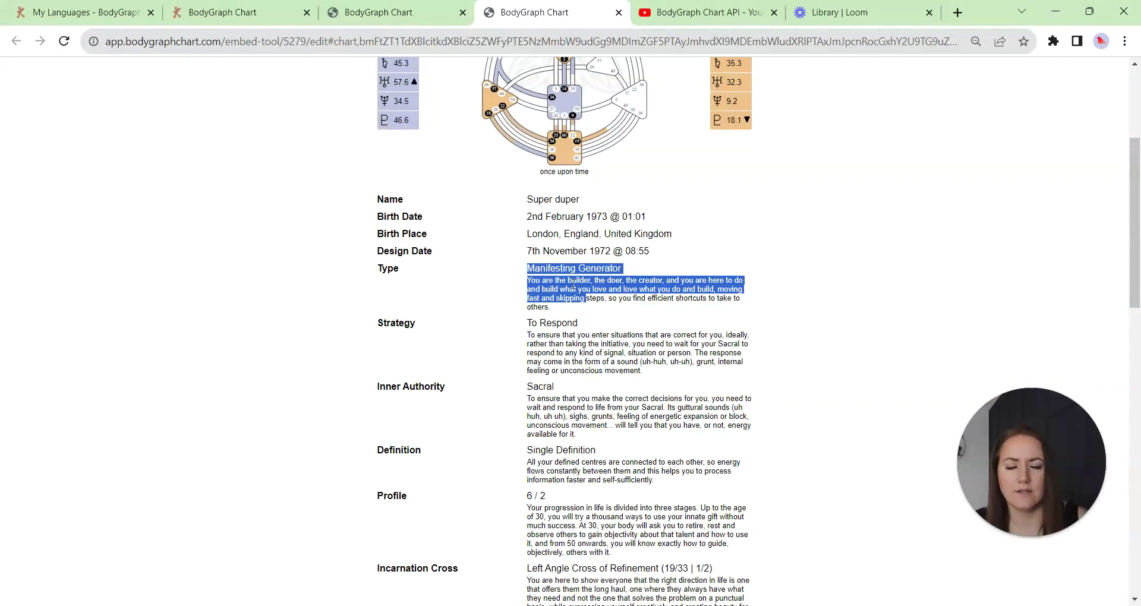
pyautogui.scroll(-8, 571, 286)
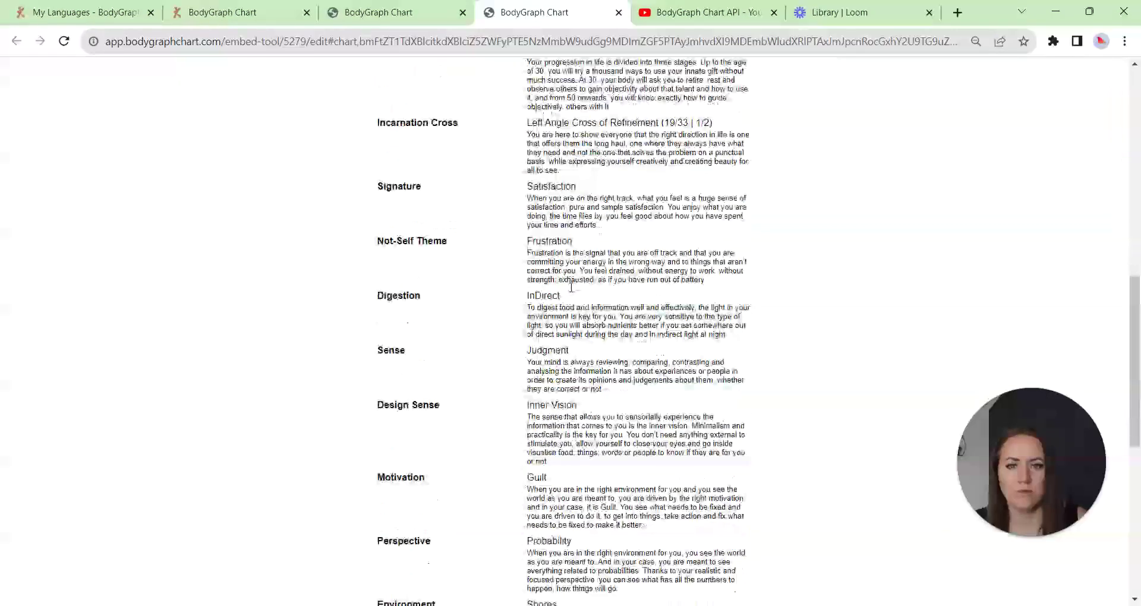
pyautogui.scroll(-5, 571, 287)
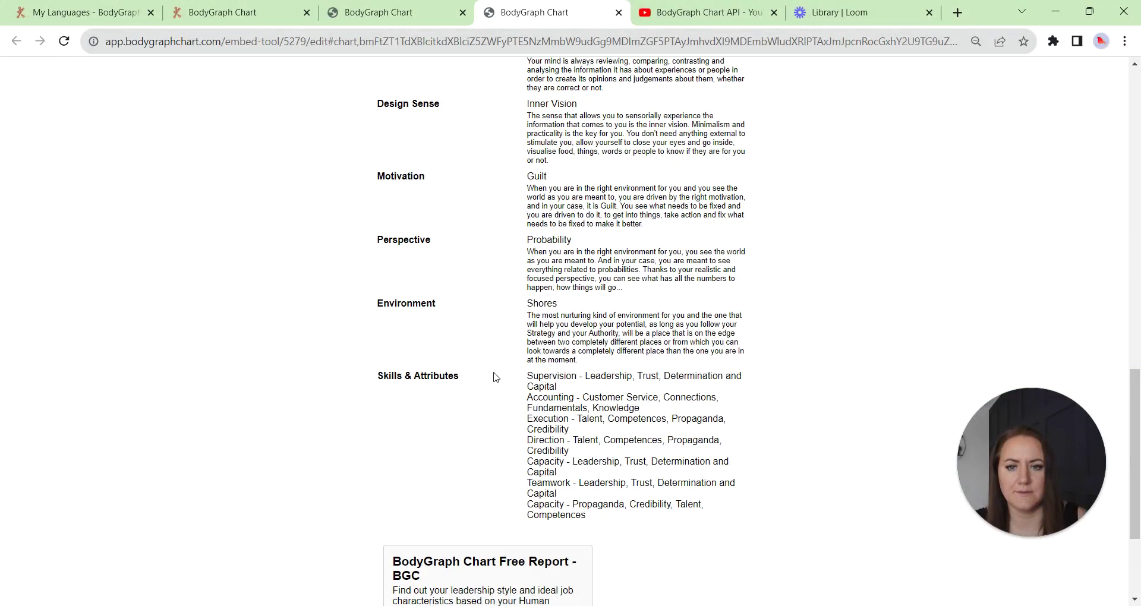
pyautogui.moveTo(476, 438); pyautogui.dragTo(402, 387)
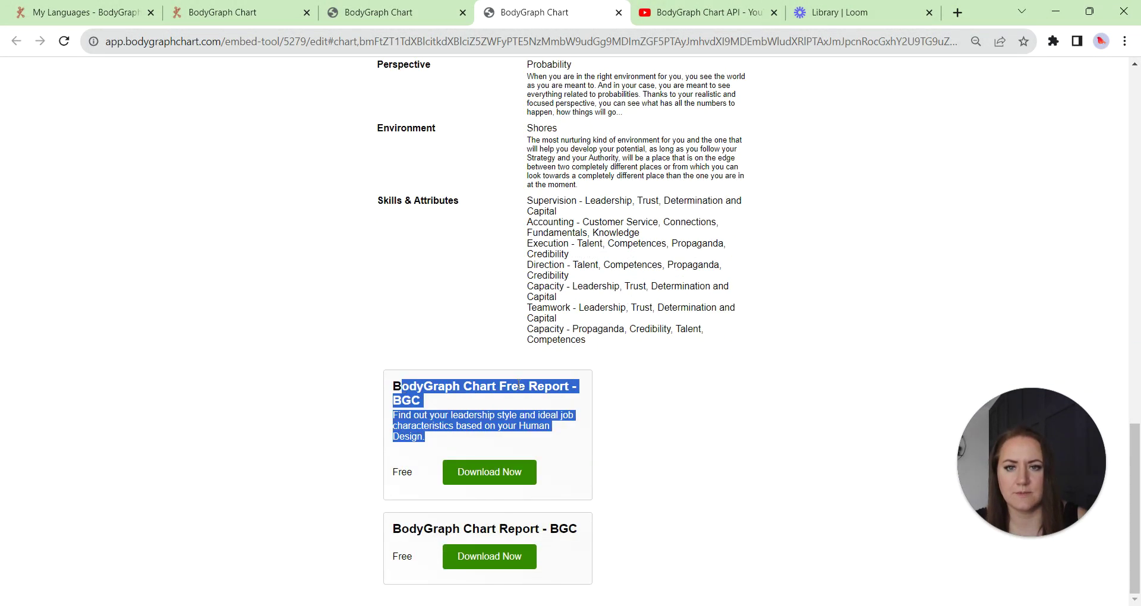
# Return to the chart result's Type property and examine the description under Manifesting Generator
pyautogui.scroll(10, 642, 363)
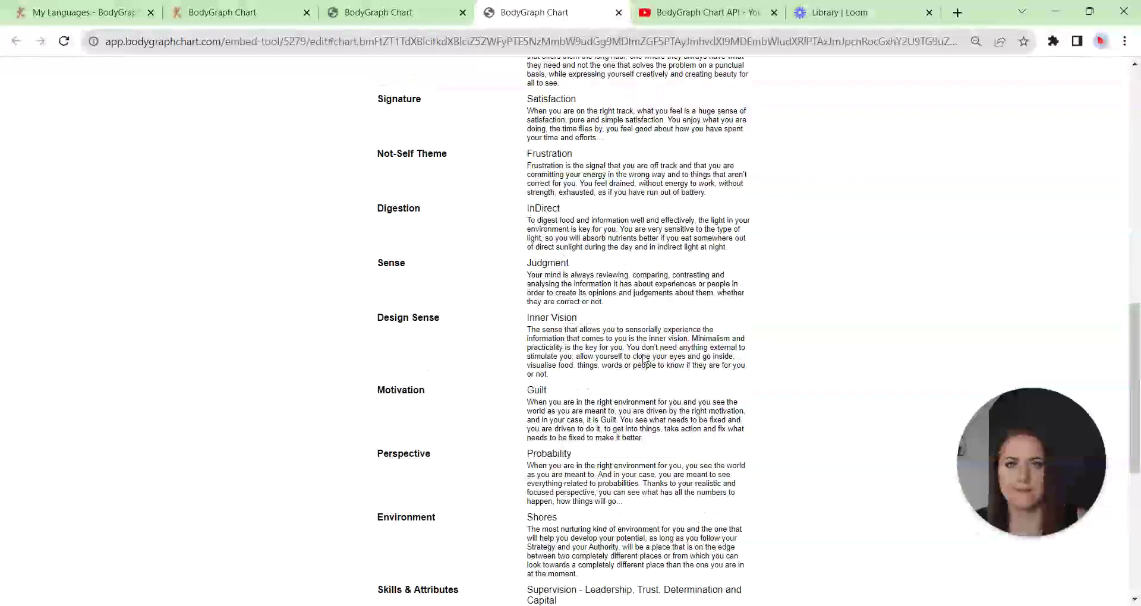
pyautogui.scroll(8, 468, 306)
pyautogui.scroll(-4, 469, 306)
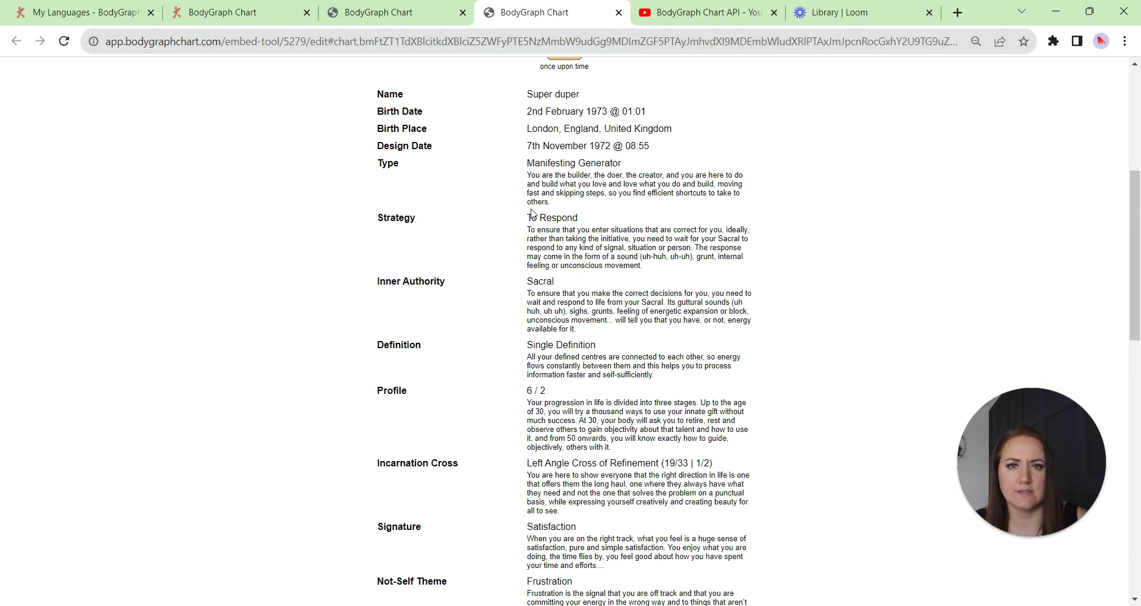
pyautogui.scroll(1, 574, 251)
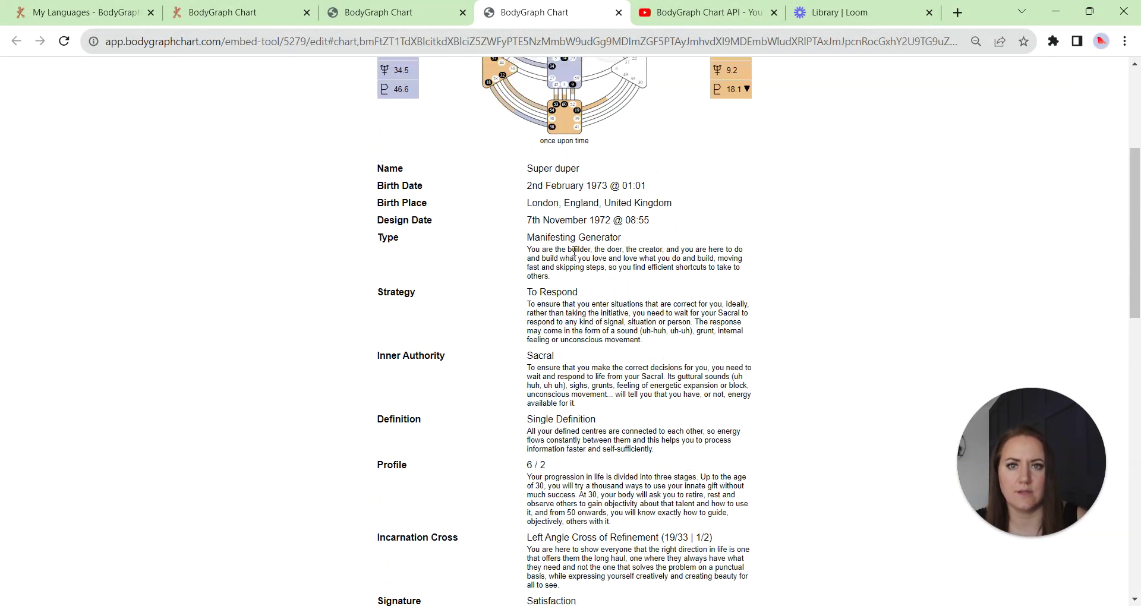
pyautogui.moveTo(566, 279); pyautogui.dragTo(517, 249)
pyautogui.click(568, 258)
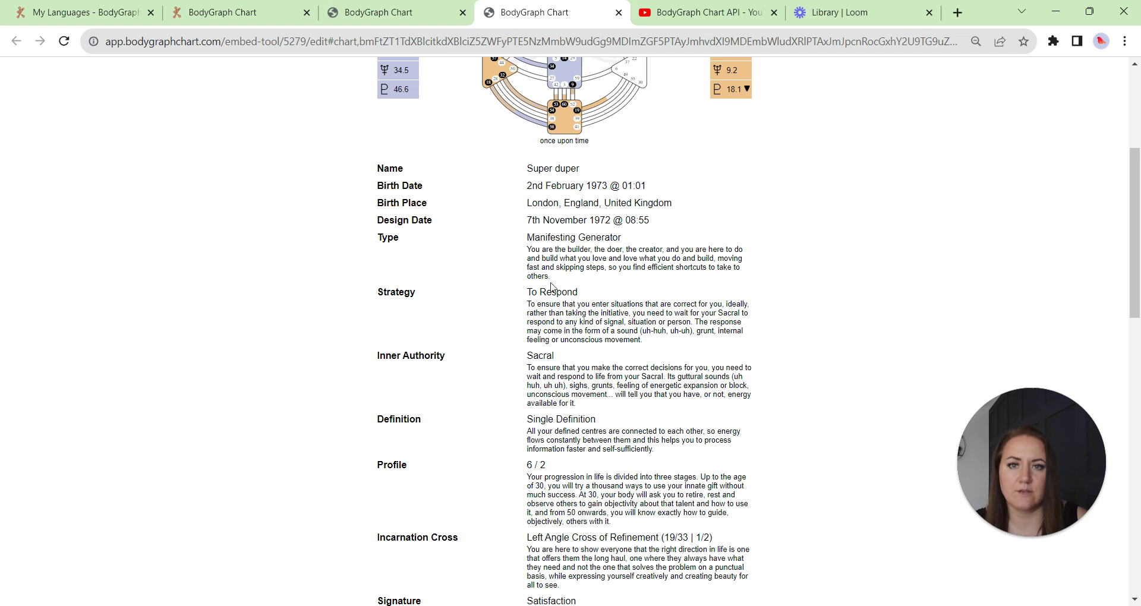
pyautogui.moveTo(553, 278); pyautogui.dragTo(528, 253)
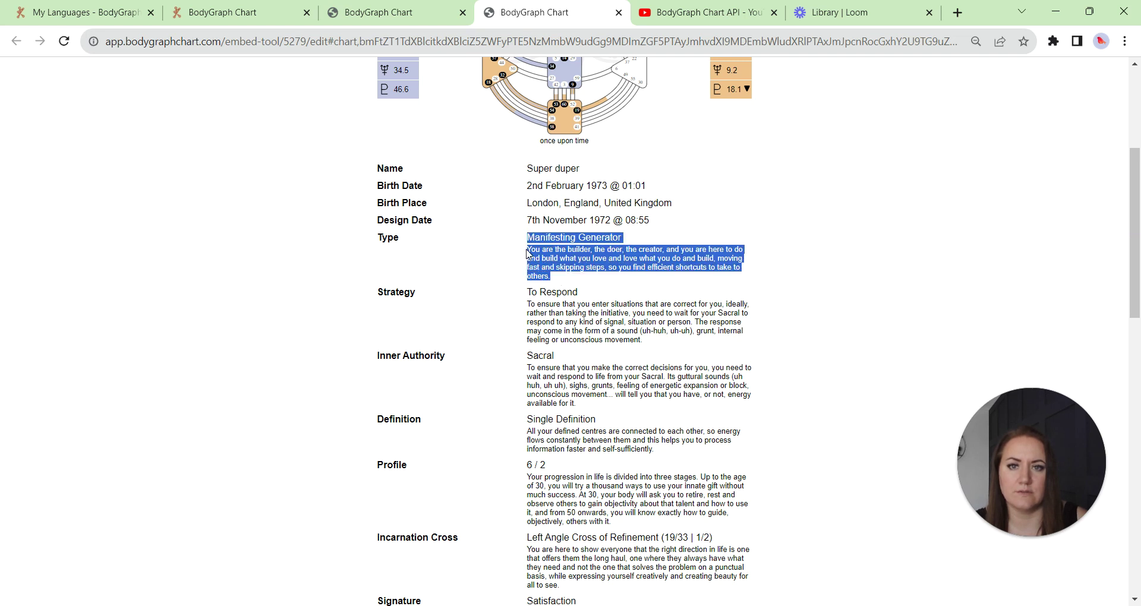
pyautogui.scroll(3, 556, 273)
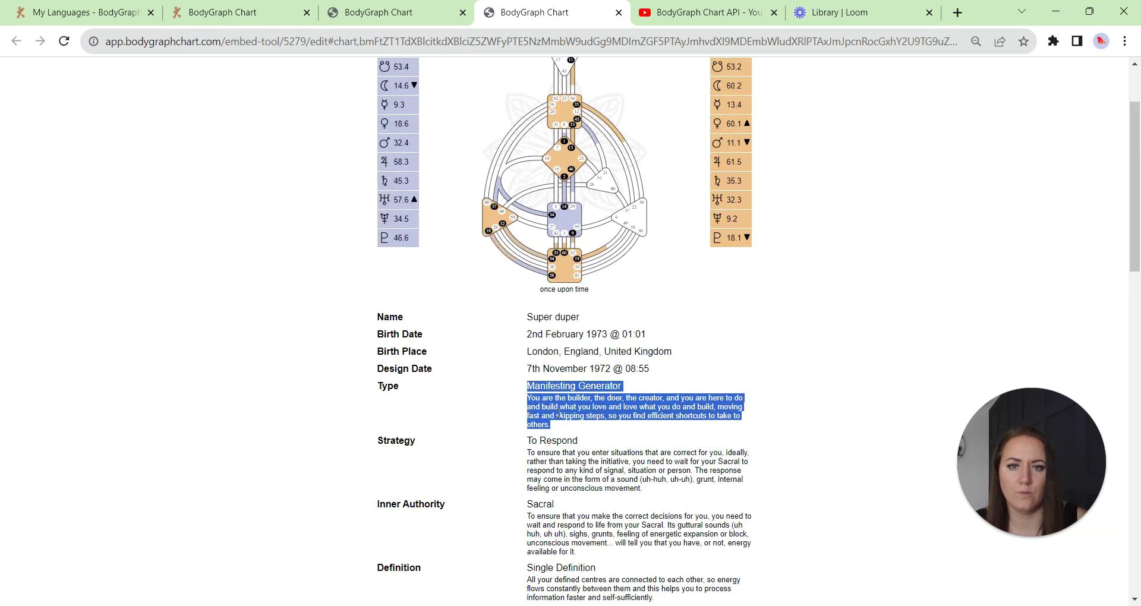
pyautogui.click(618, 404)
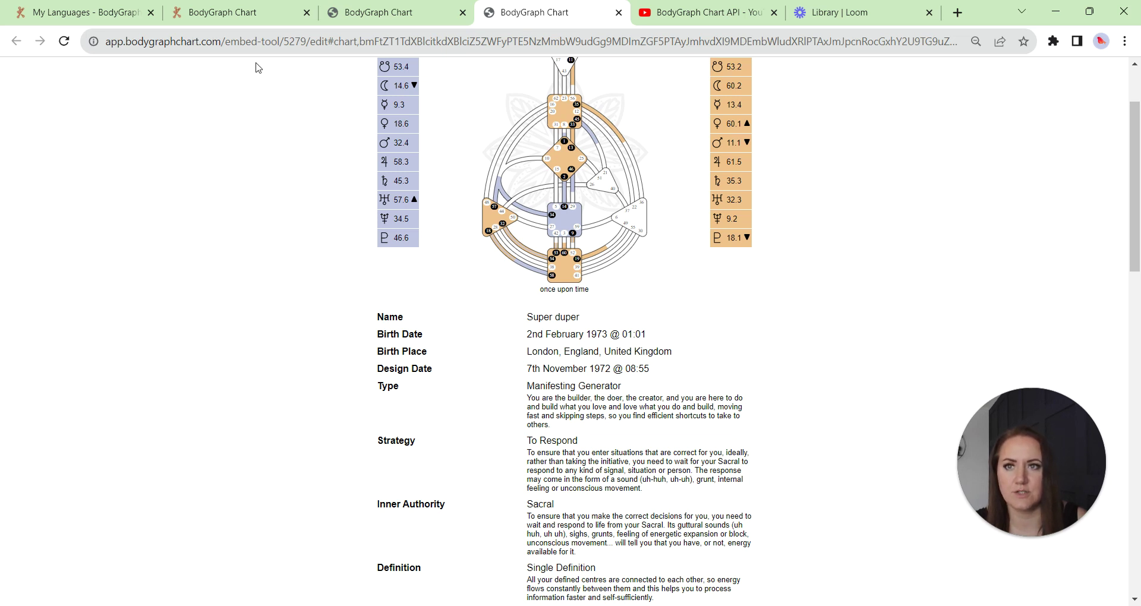
# Check the Hide Property Descriptions option in the Test- Work embed settings, and open another embed code from Integrate Chart
pyautogui.click(235, 22)
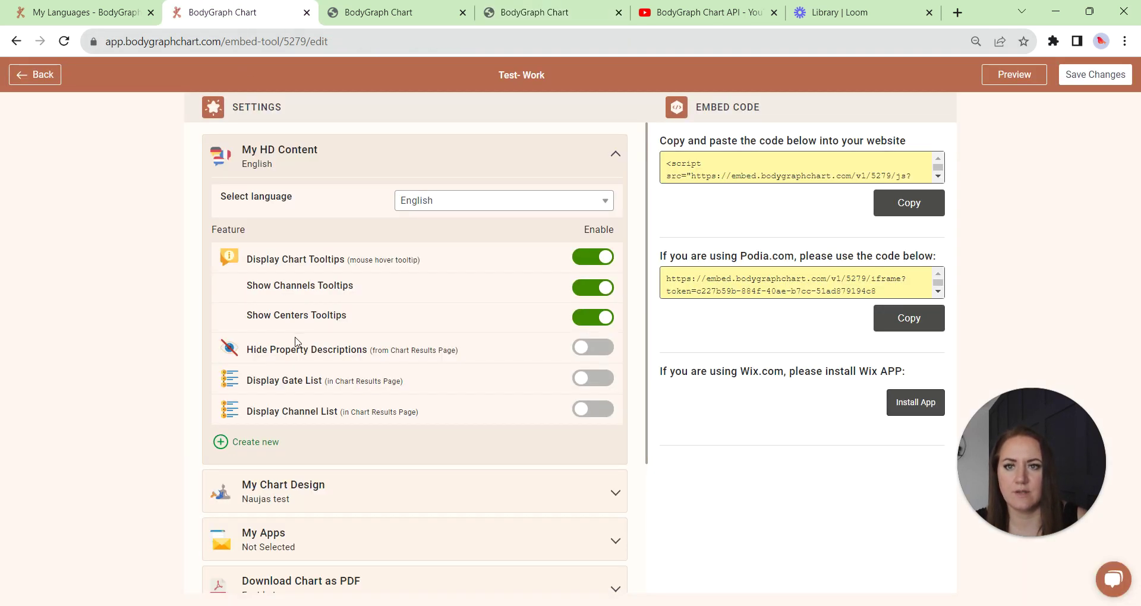
pyautogui.moveTo(250, 352); pyautogui.dragTo(376, 352)
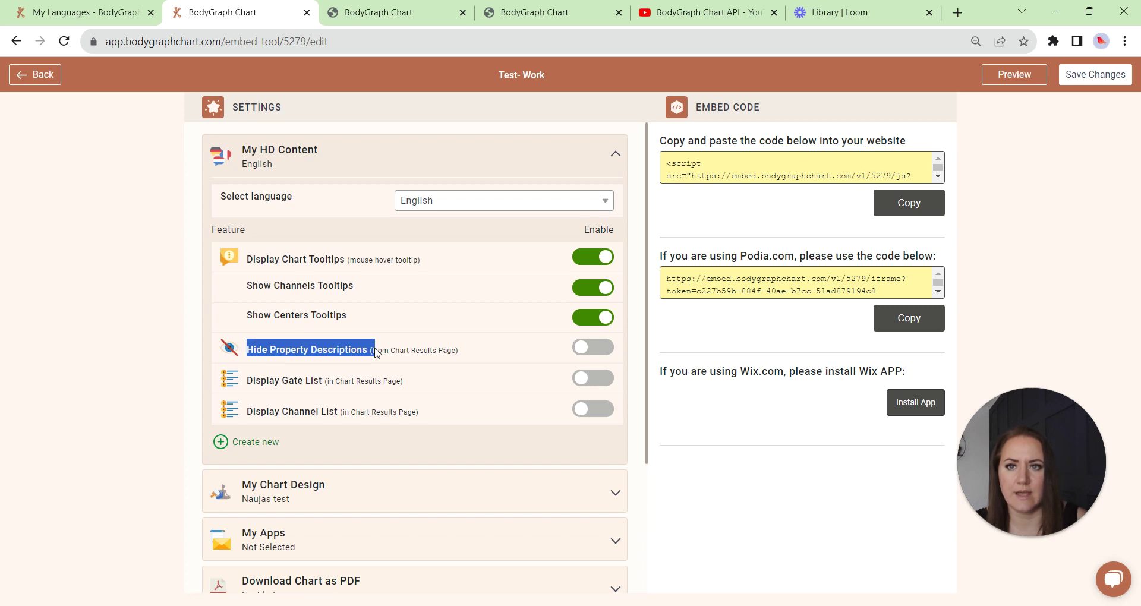
pyautogui.click(119, 14)
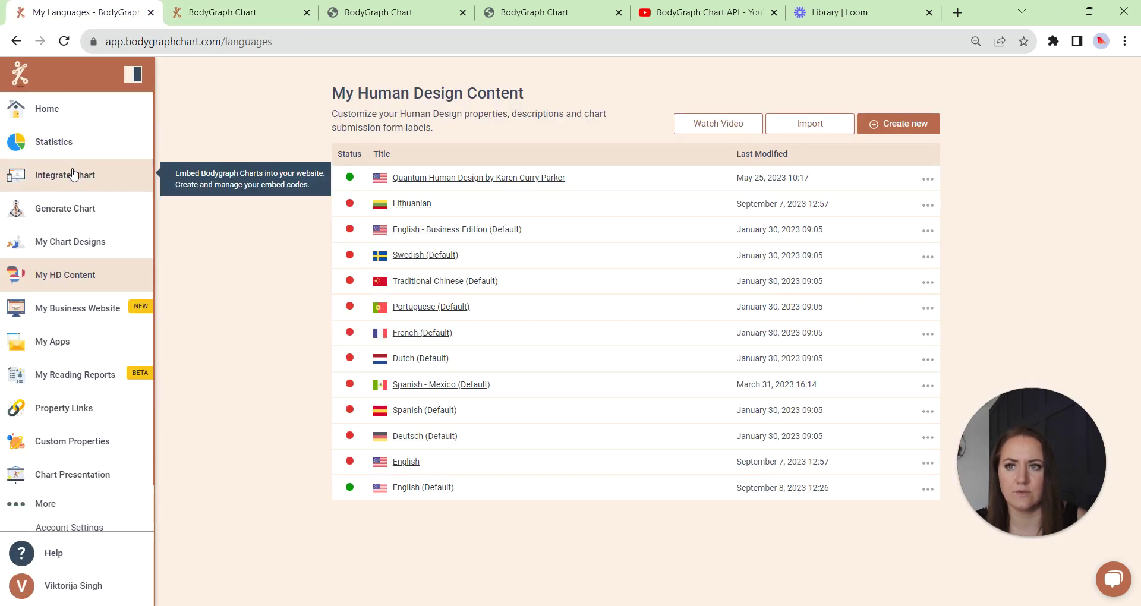
pyautogui.click(107, 175)
pyautogui.click(490, 242)
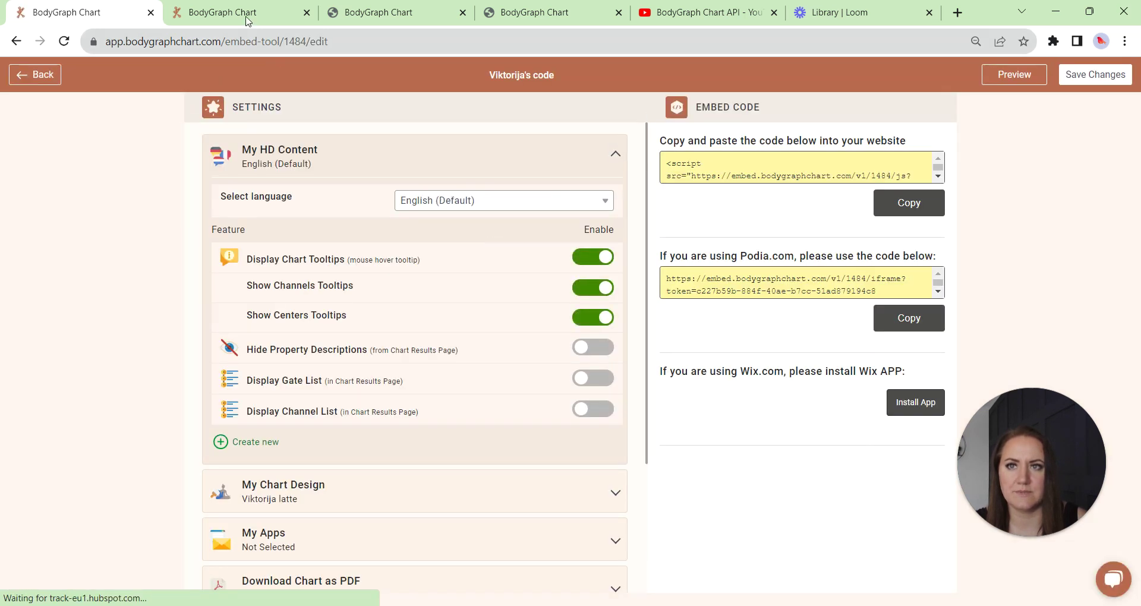
# View the content languages available for selection in the Test- Work embed code's My HD Content settings
pyautogui.hotkey('ctrl', 'Tab')
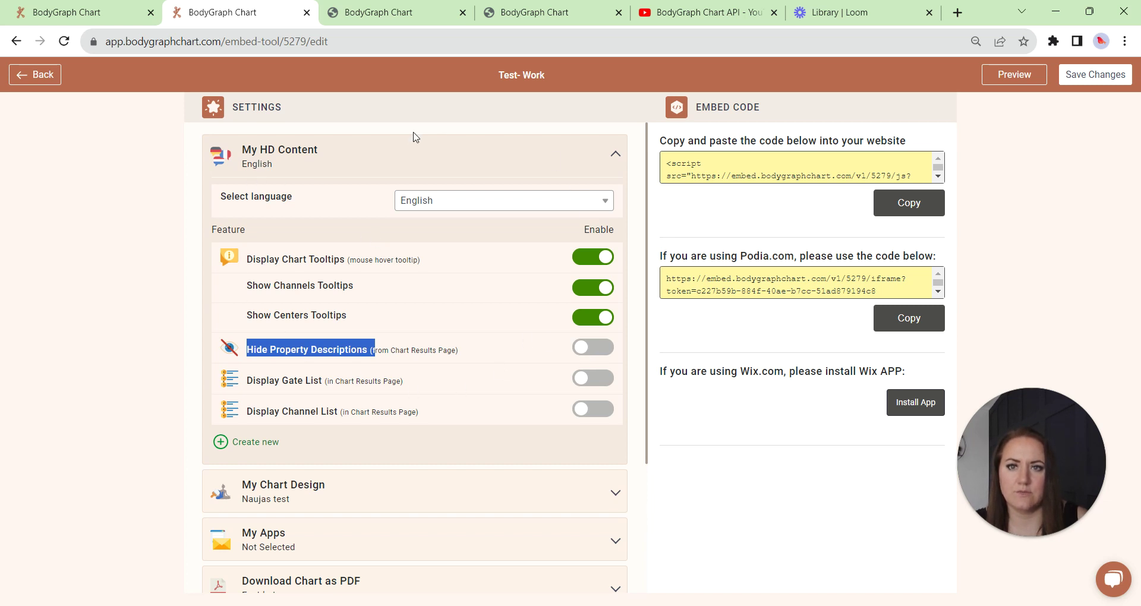
pyautogui.click(438, 201)
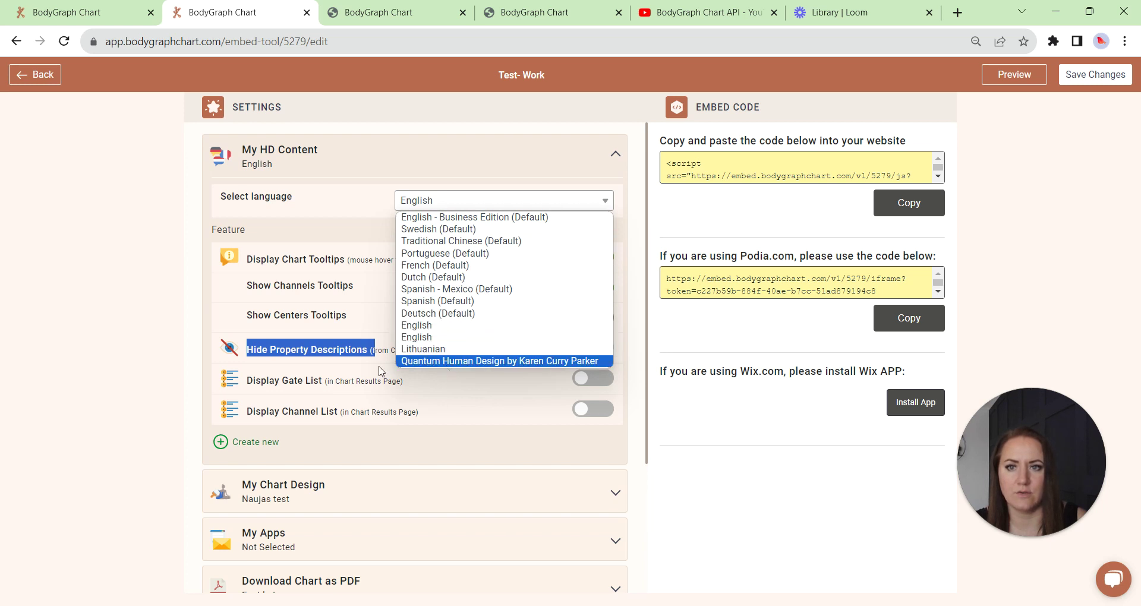
pyautogui.click(163, 260)
# Leave the other embed code's settings and open the My HD Content list
pyautogui.click(100, 6)
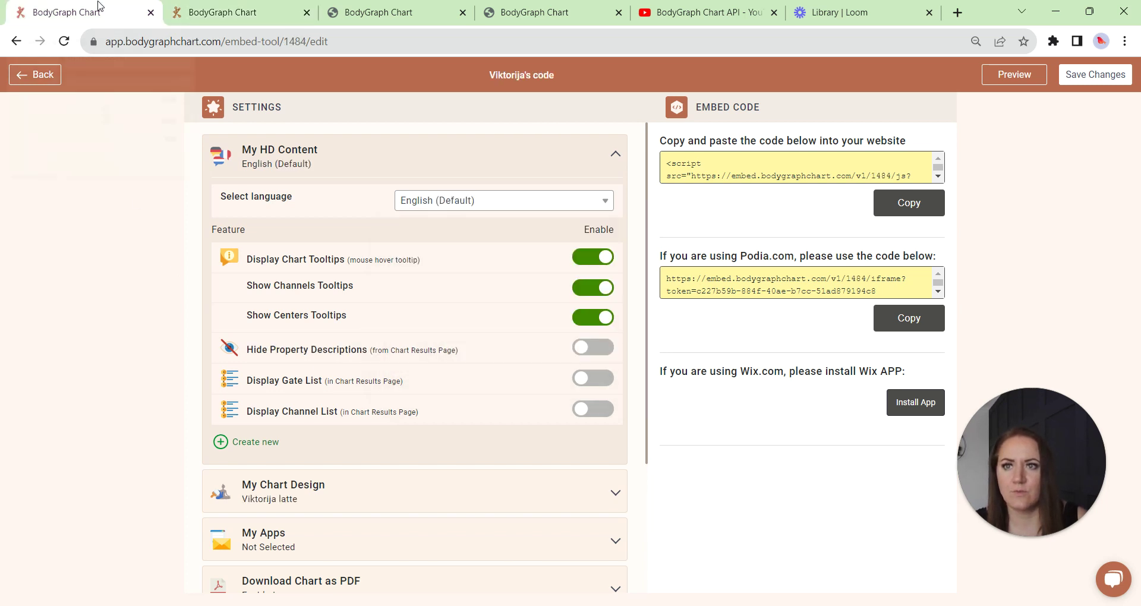
pyautogui.click(34, 74)
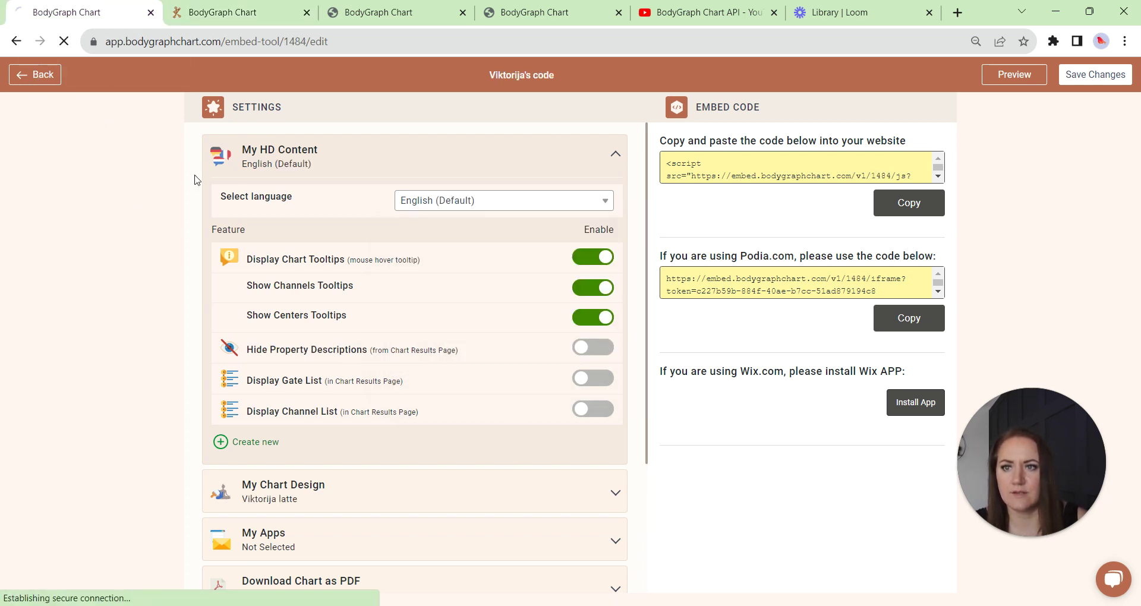
pyautogui.click(83, 286)
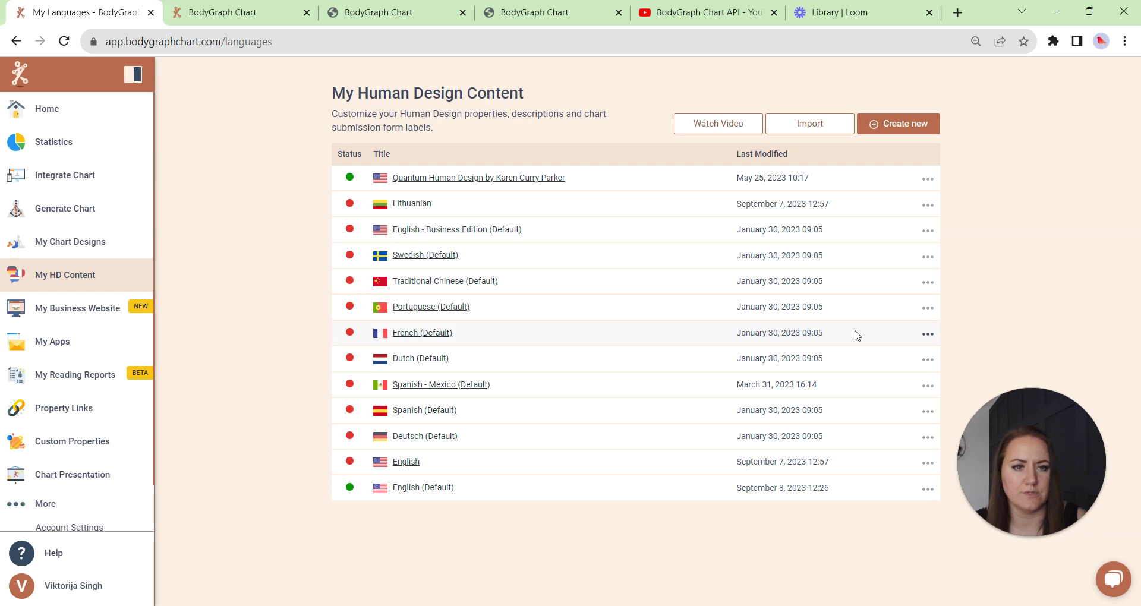
# View the actions available for Portuguese (Default), and check the YouTube channel's video on exporting and importing Human Design language
pyautogui.click(928, 308)
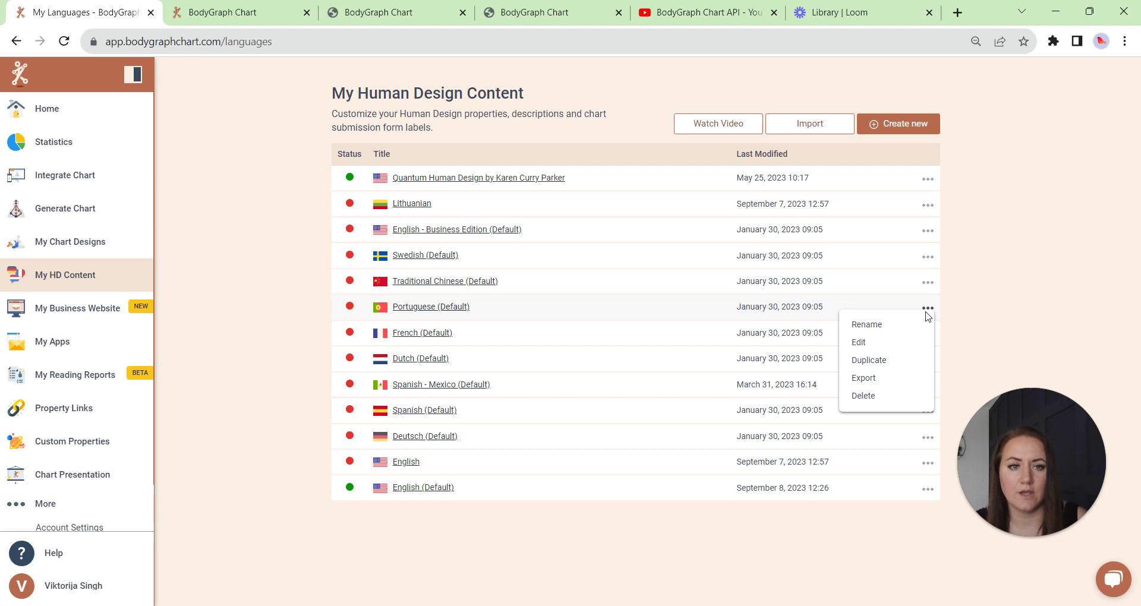
pyautogui.click(1034, 283)
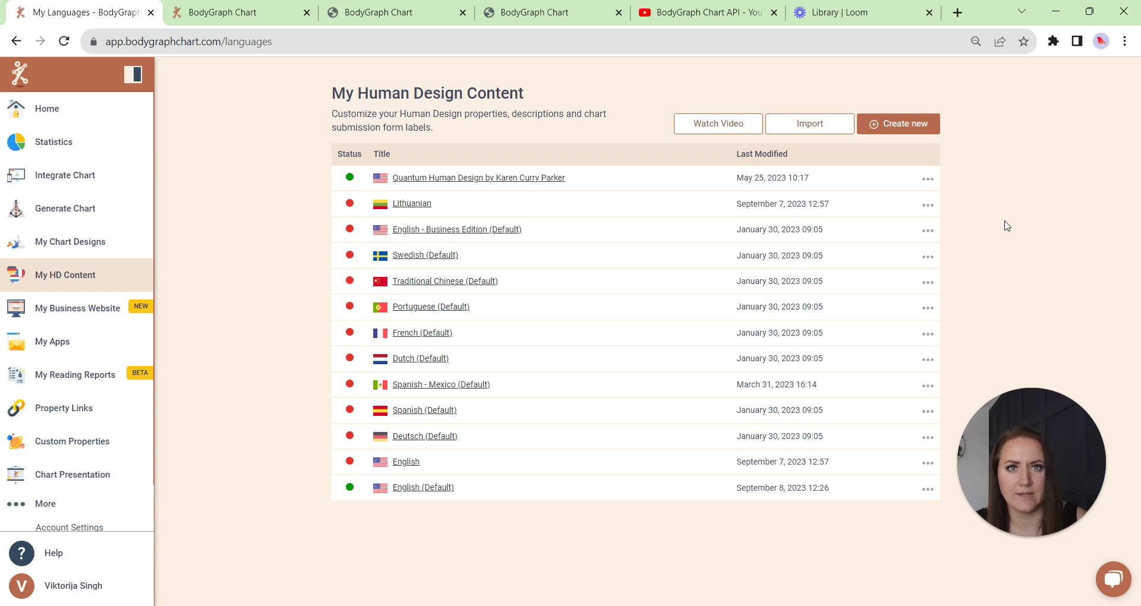
pyautogui.click(704, 12)
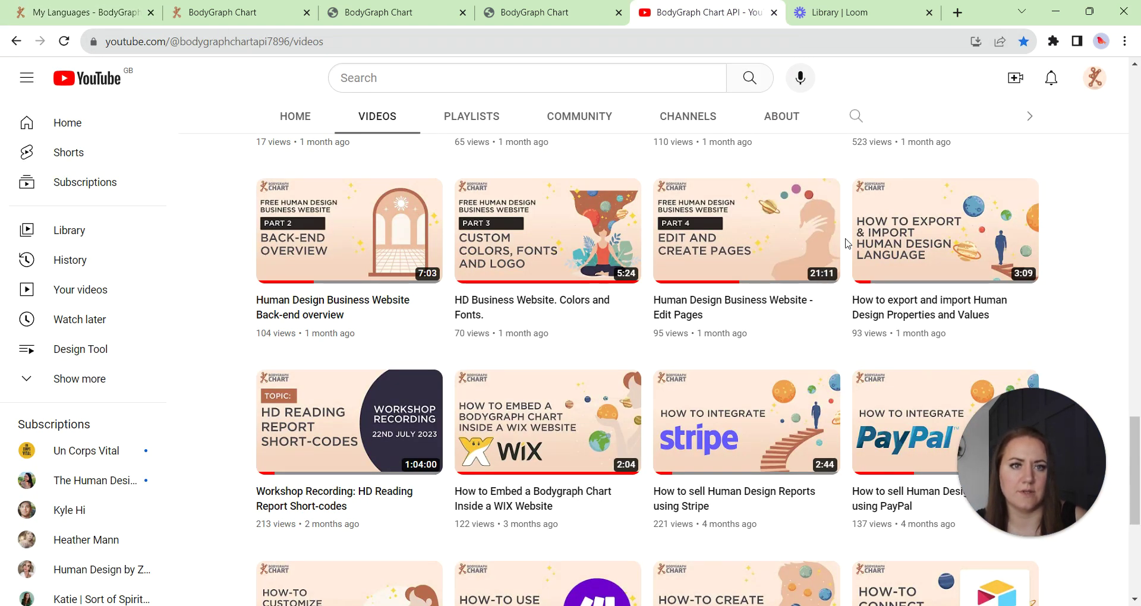
pyautogui.click(57, 5)
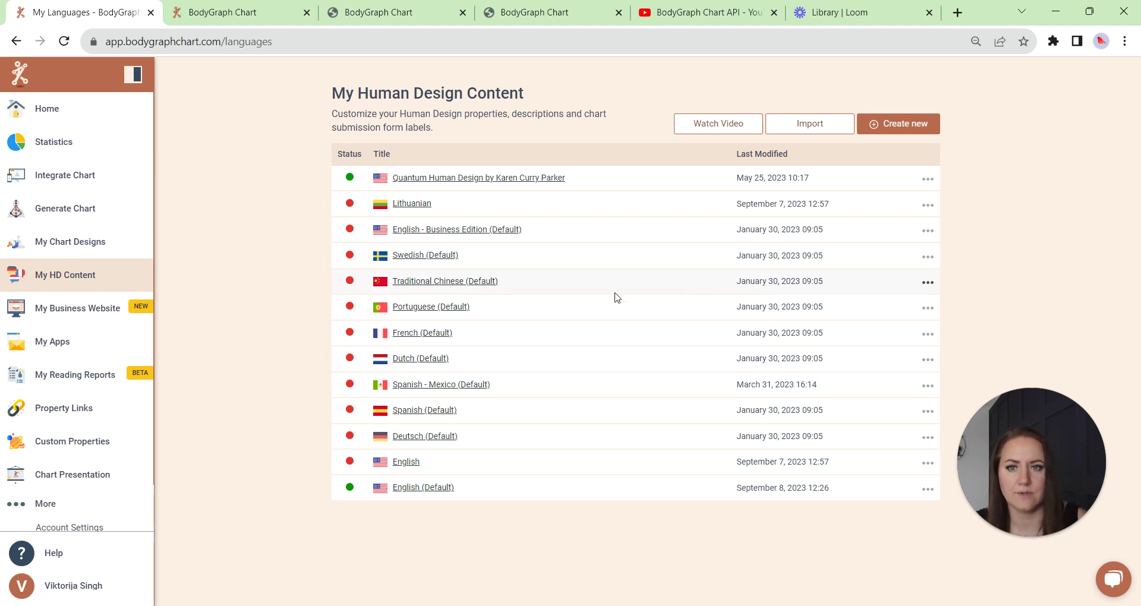
# Look at the title and locale date format fields for creating a new language, and close the dialog without saving
pyautogui.click(887, 121)
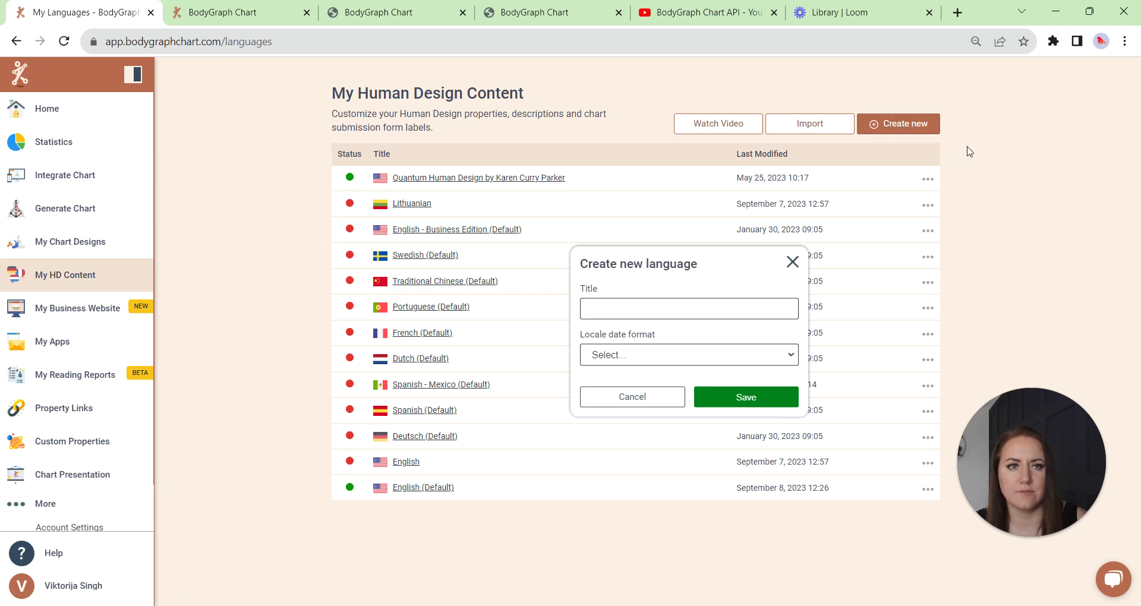
pyautogui.click(631, 308)
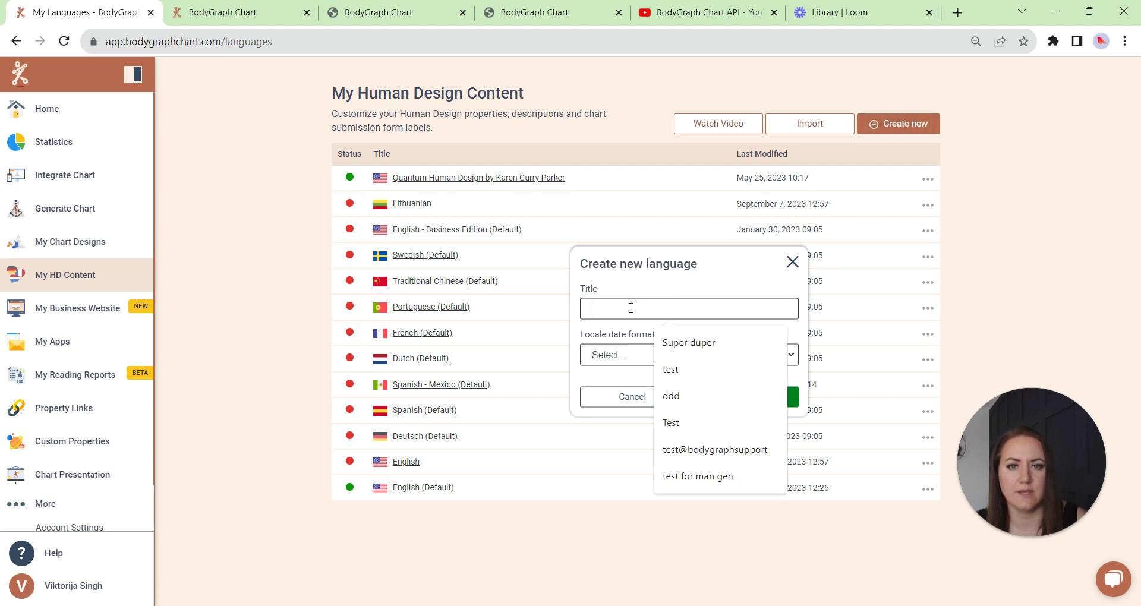
pyautogui.click(792, 262)
pyautogui.click(922, 116)
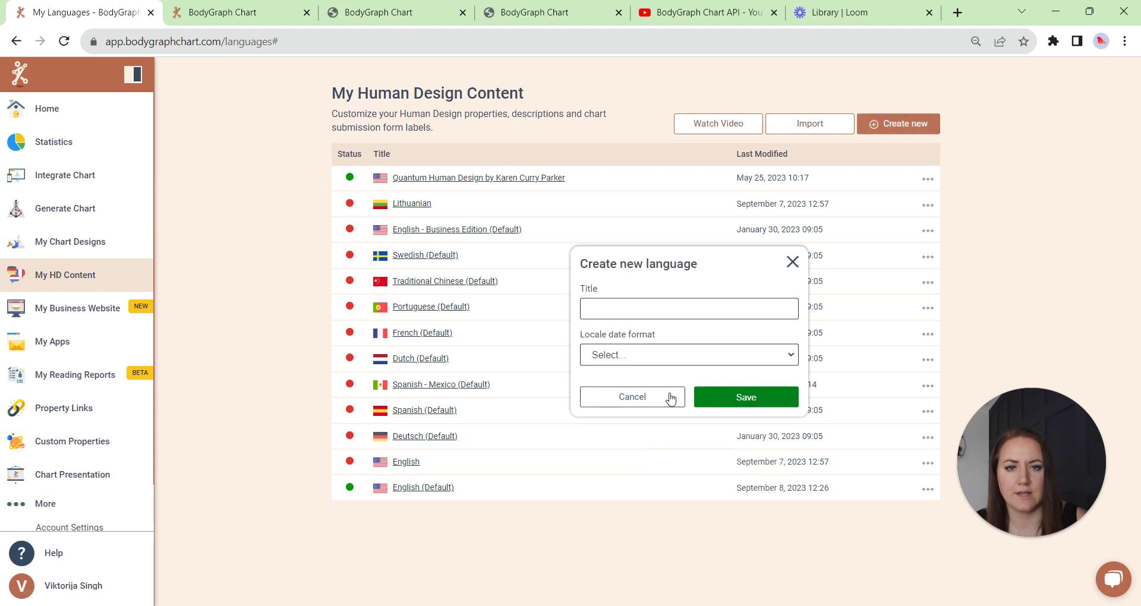
pyautogui.click(792, 263)
# Open the English content for editing and go through the Birthday Submission Form's customizable labels
pyautogui.click(410, 463)
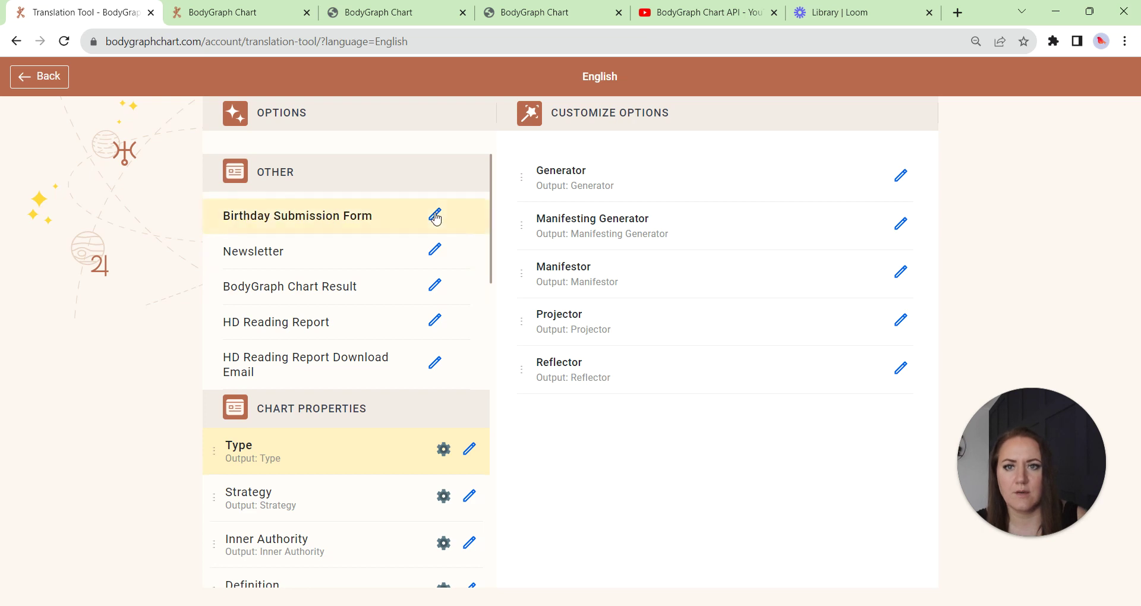
pyautogui.click(364, 217)
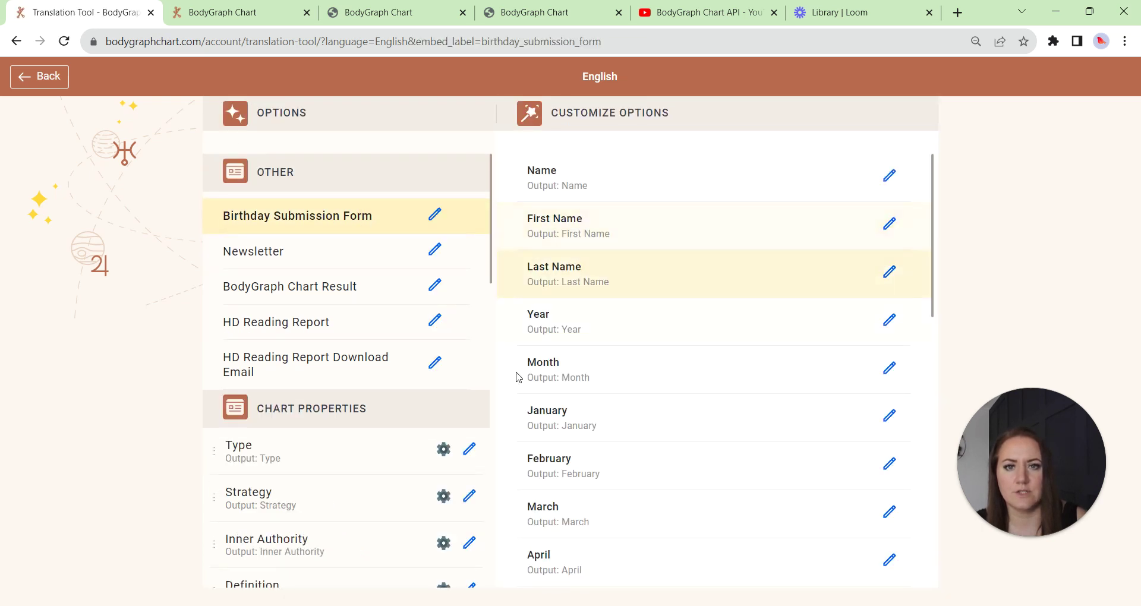
pyautogui.scroll(-5, 847, 297)
pyautogui.scroll(-7, 849, 296)
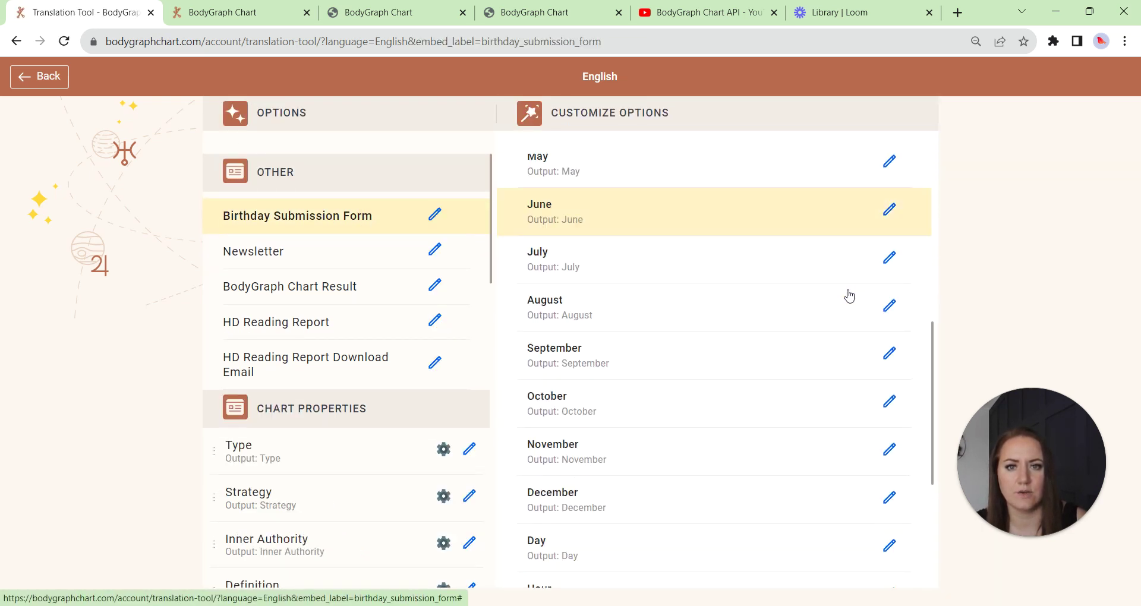
# Look at the custom output and hide options of the Birthday Submission Form's Name label, and close them without saving
pyautogui.scroll(7, 849, 296)
pyautogui.scroll(5, 849, 295)
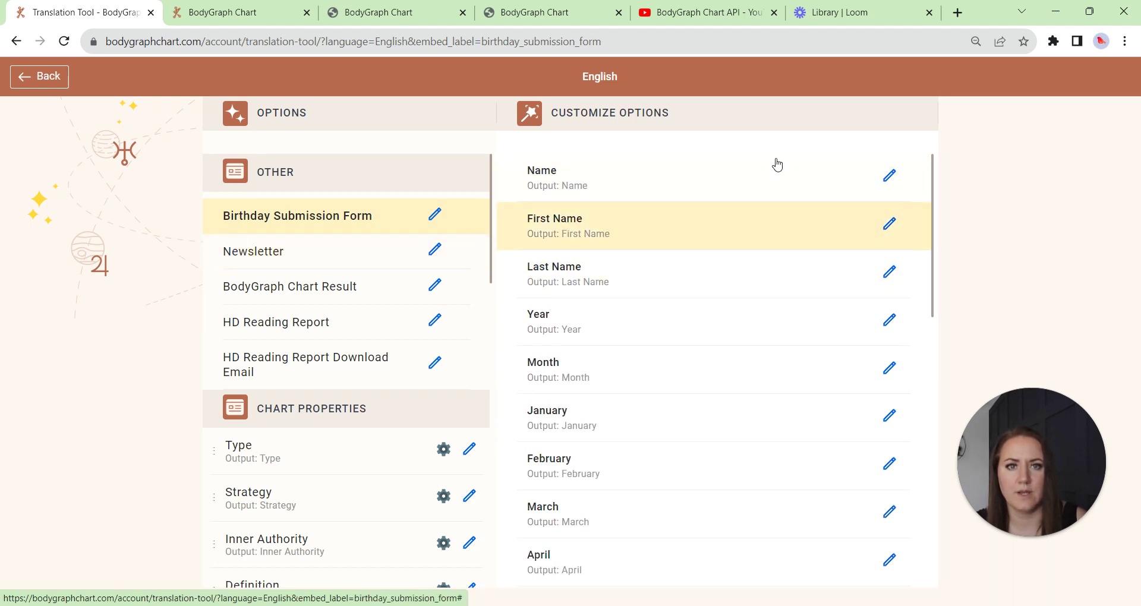
pyautogui.click(889, 175)
pyautogui.moveTo(867, 204); pyautogui.dragTo(814, 204)
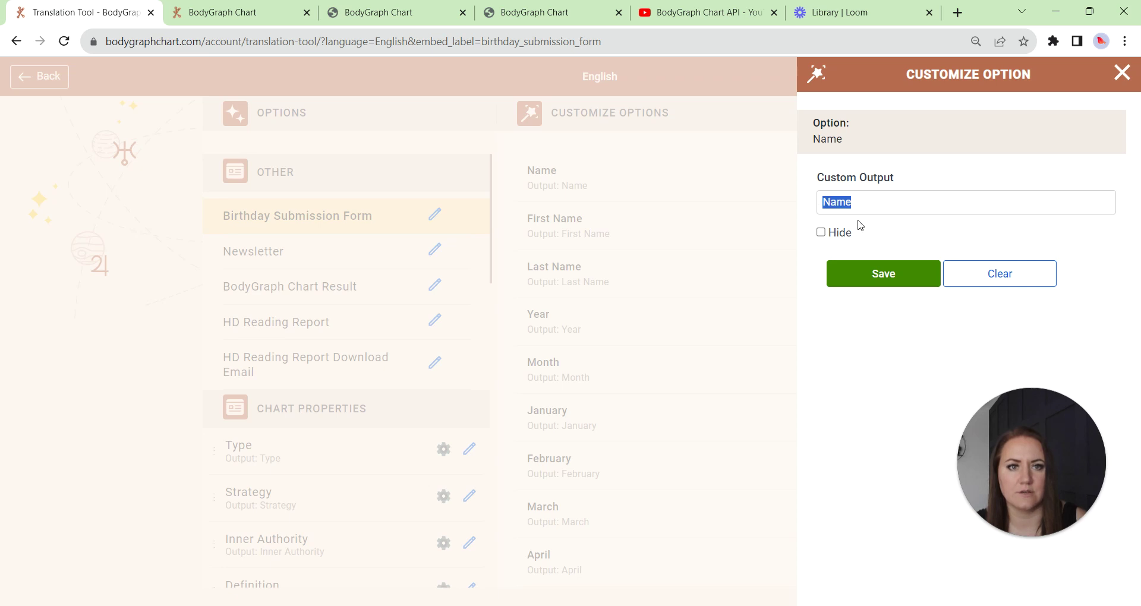
pyautogui.click(1121, 72)
# Open the Type chart property, look at Generator's custom output and description fields, and close them without saving
pyautogui.scroll(-5, 476, 281)
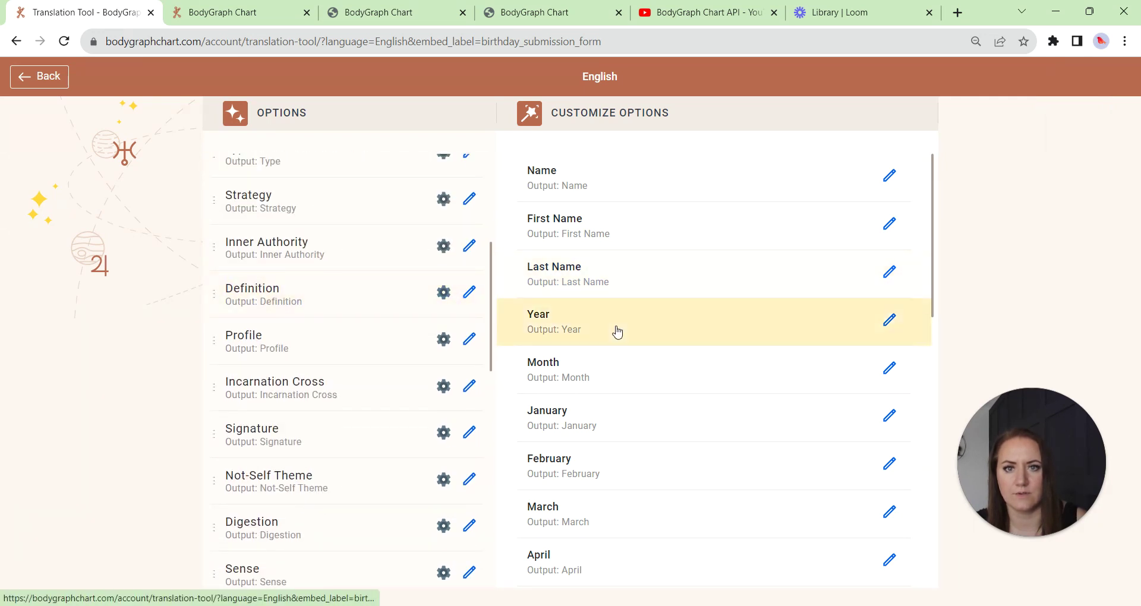
pyautogui.scroll(5, 417, 327)
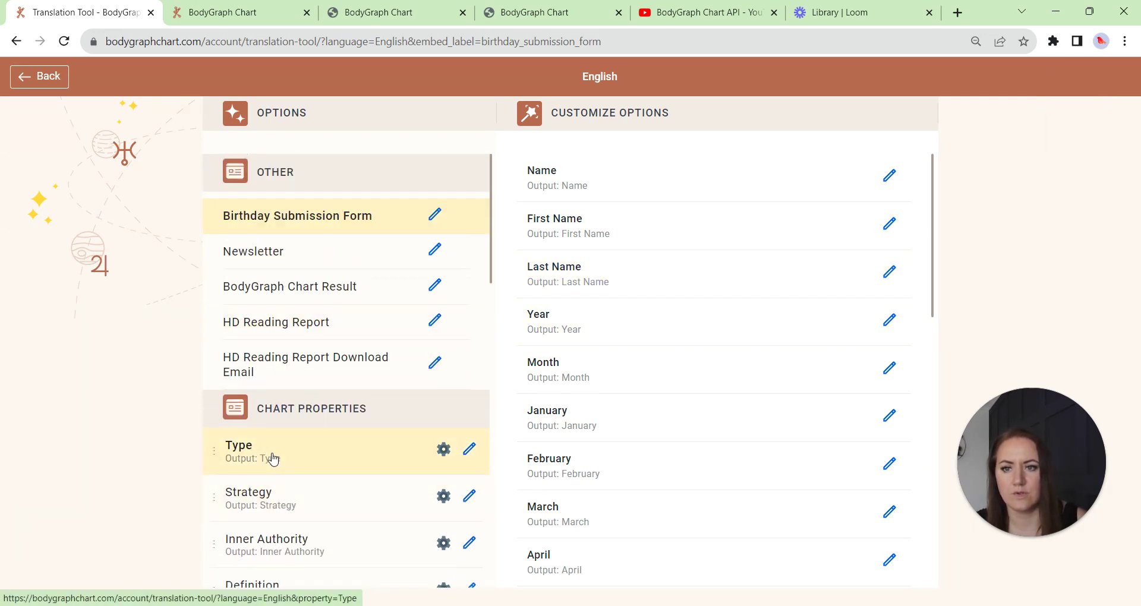
pyautogui.click(900, 184)
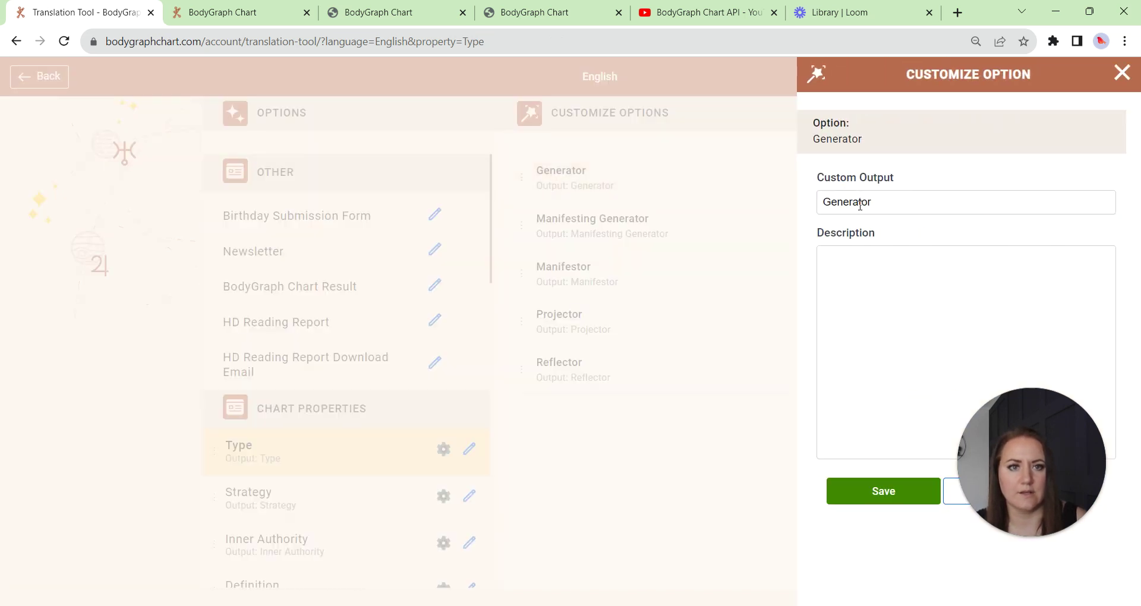
pyautogui.moveTo(913, 207); pyautogui.dragTo(824, 206)
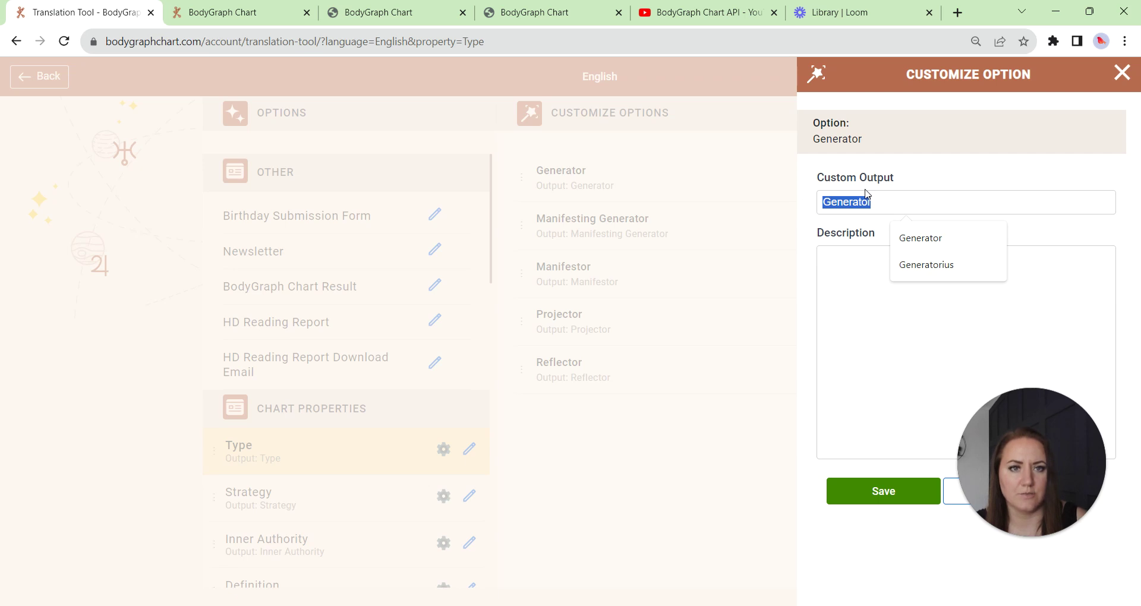
pyautogui.click(837, 270)
pyautogui.click(1123, 73)
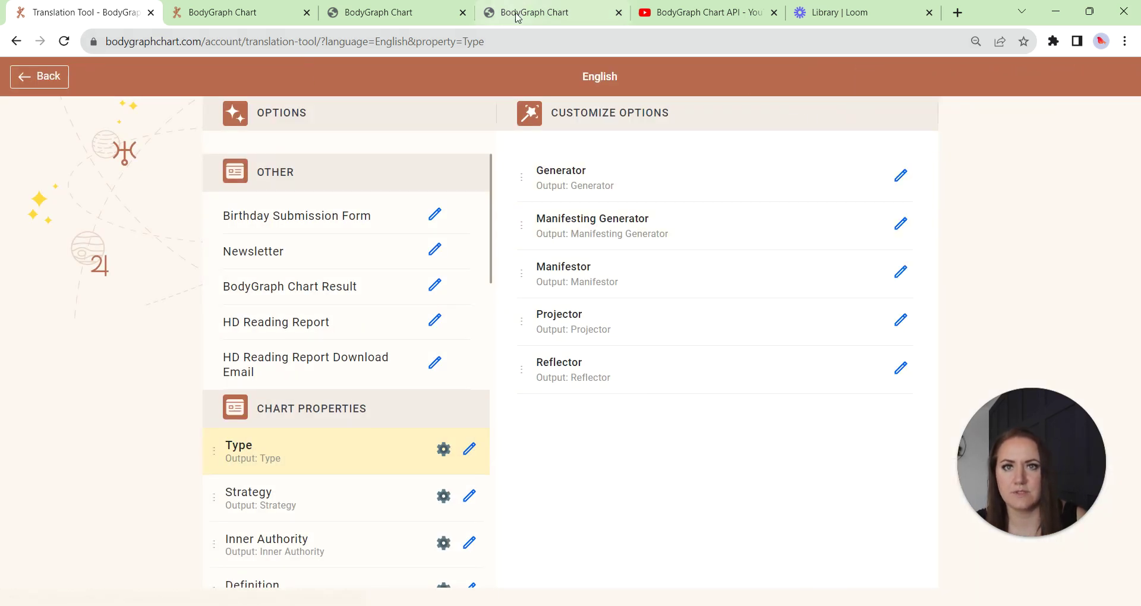
# Examine the Type description, the Ajna center's tooltip and the list of properties in the sample chart result
pyautogui.click(534, 10)
pyautogui.moveTo(601, 416); pyautogui.dragTo(520, 413)
pyautogui.scroll(3, 585, 355)
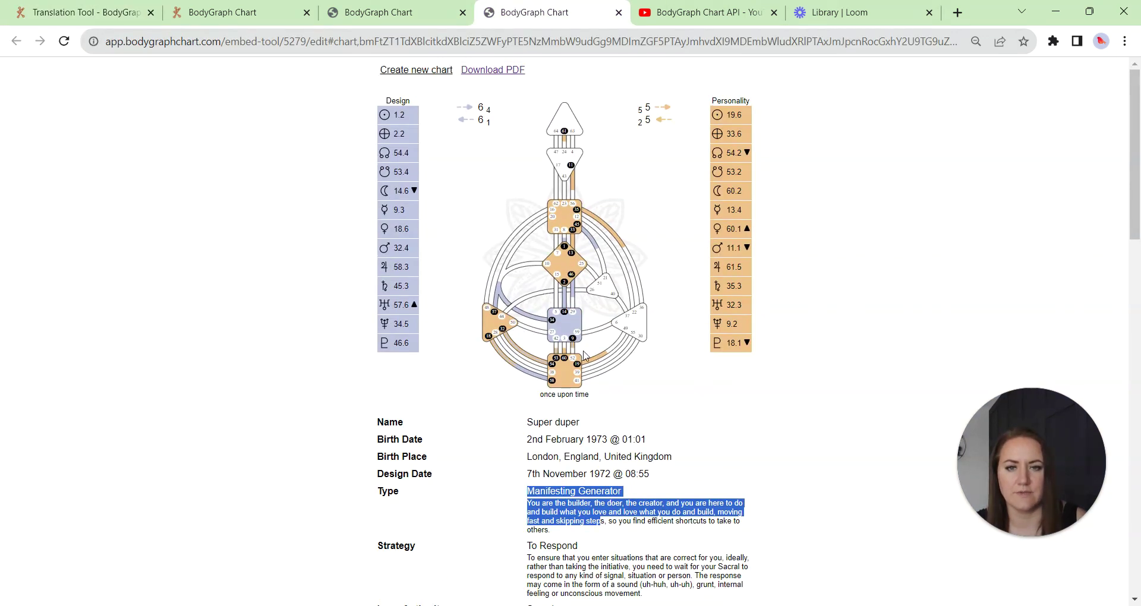
pyautogui.click(236, 7)
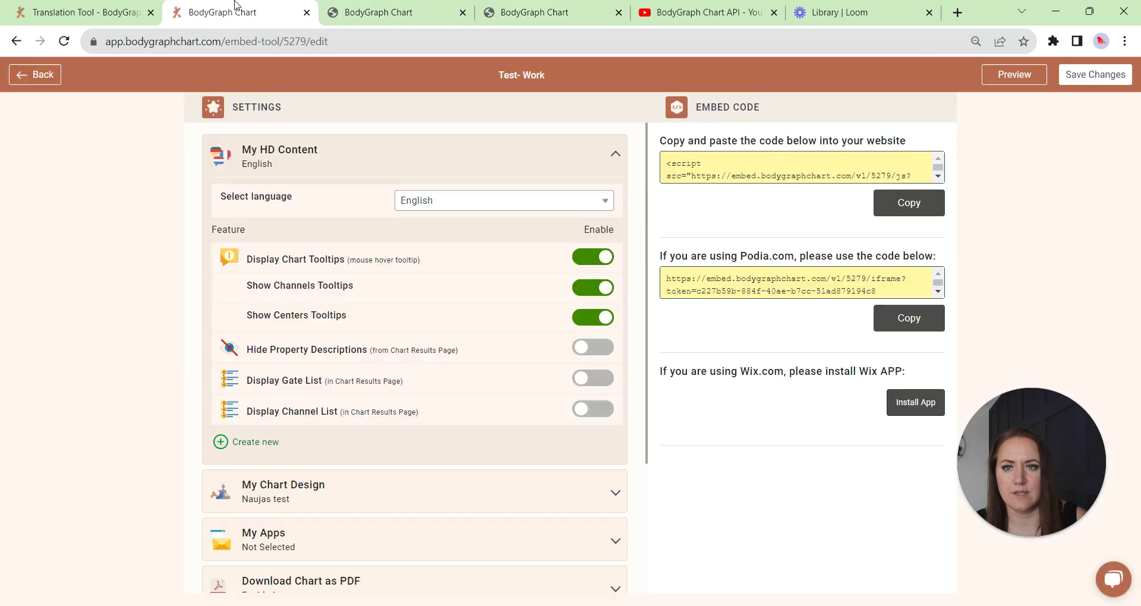
pyautogui.click(525, 17)
pyautogui.moveTo(571, 218)
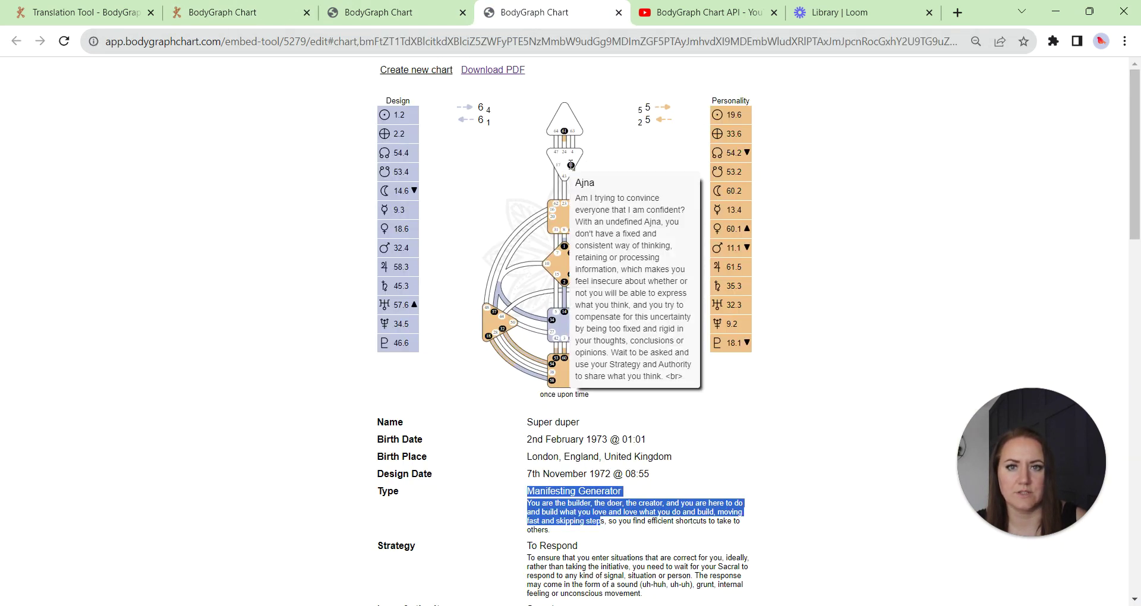
pyautogui.click(86, 13)
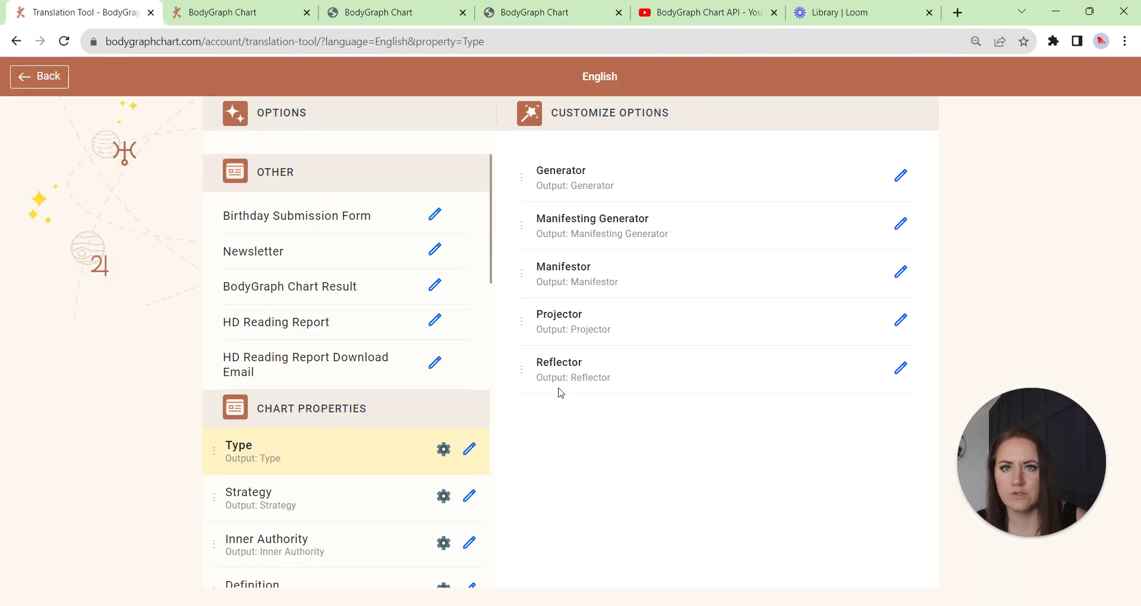
pyautogui.click(586, 13)
pyautogui.scroll(-5, 569, 437)
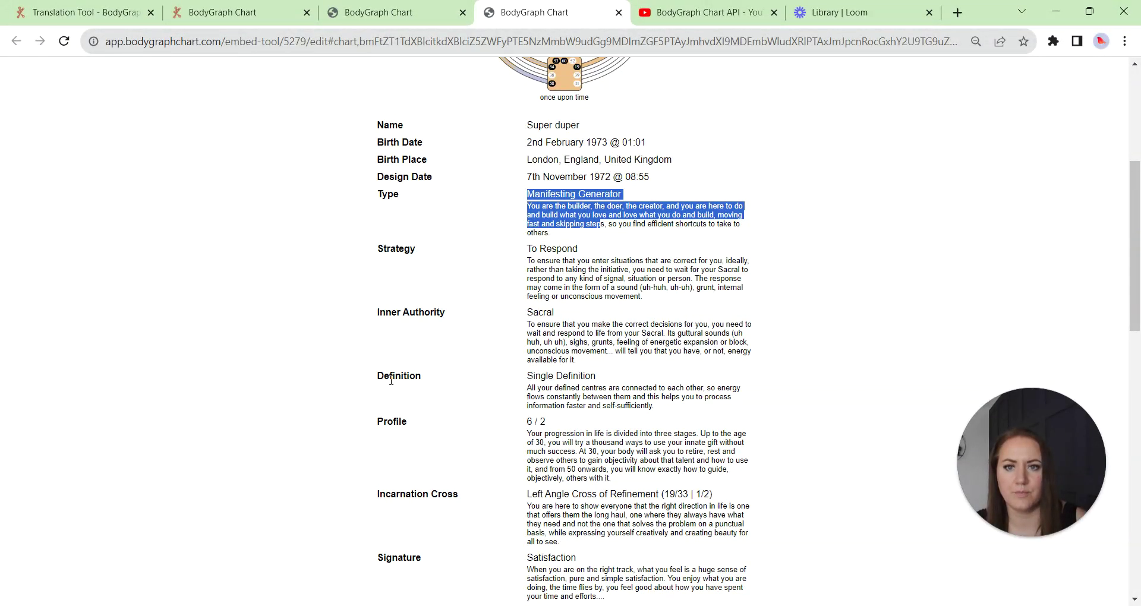
# Move Strategy above Type in the English content's chart properties, and restore the original order
pyautogui.click(108, 8)
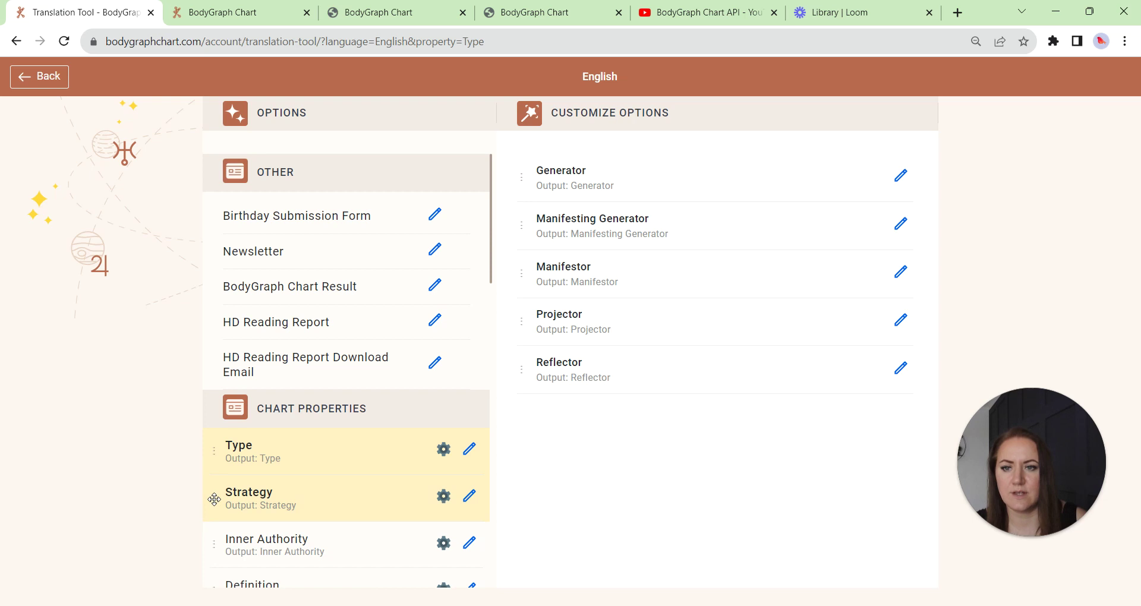
pyautogui.moveTo(213, 499); pyautogui.dragTo(206, 451)
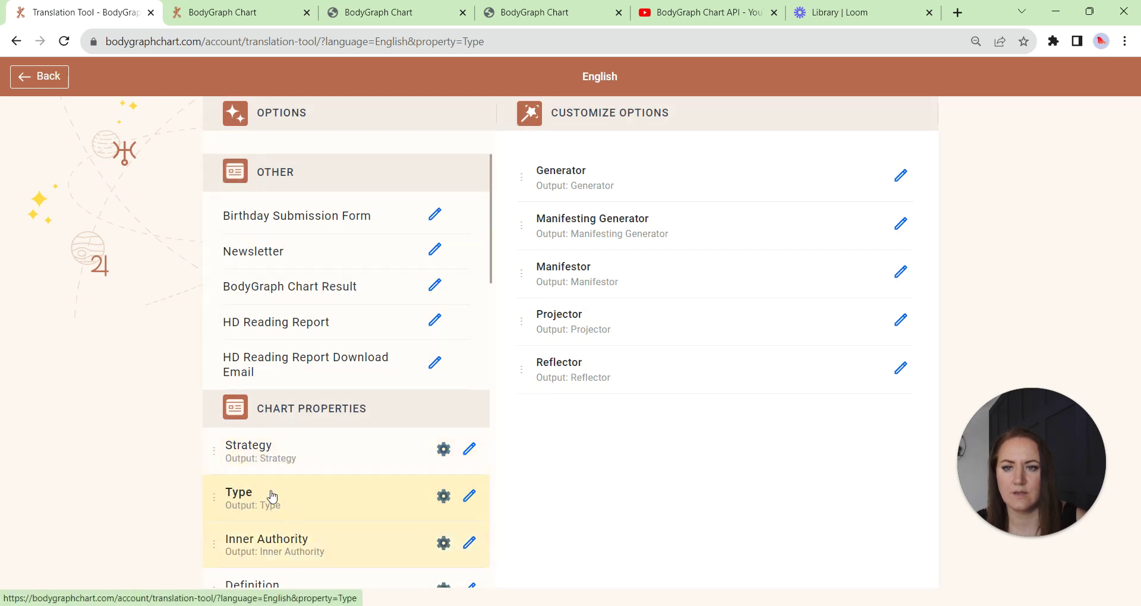
pyautogui.moveTo(215, 480); pyautogui.dragTo(214, 509)
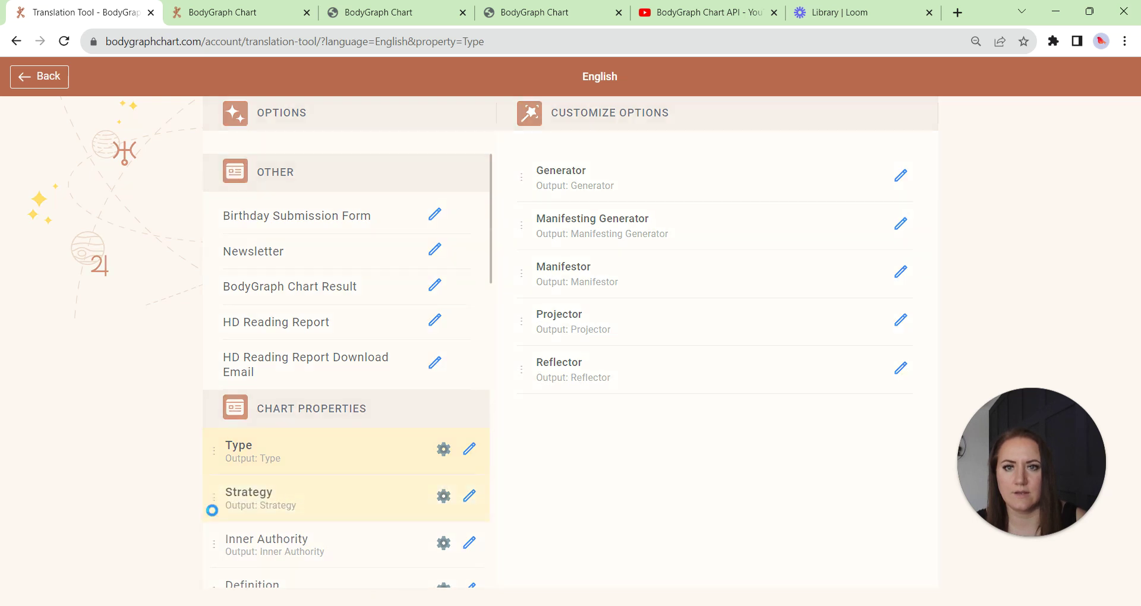
# Check the property order in the sample chart result, and return to the language list to check the status indicators
pyautogui.click(535, 13)
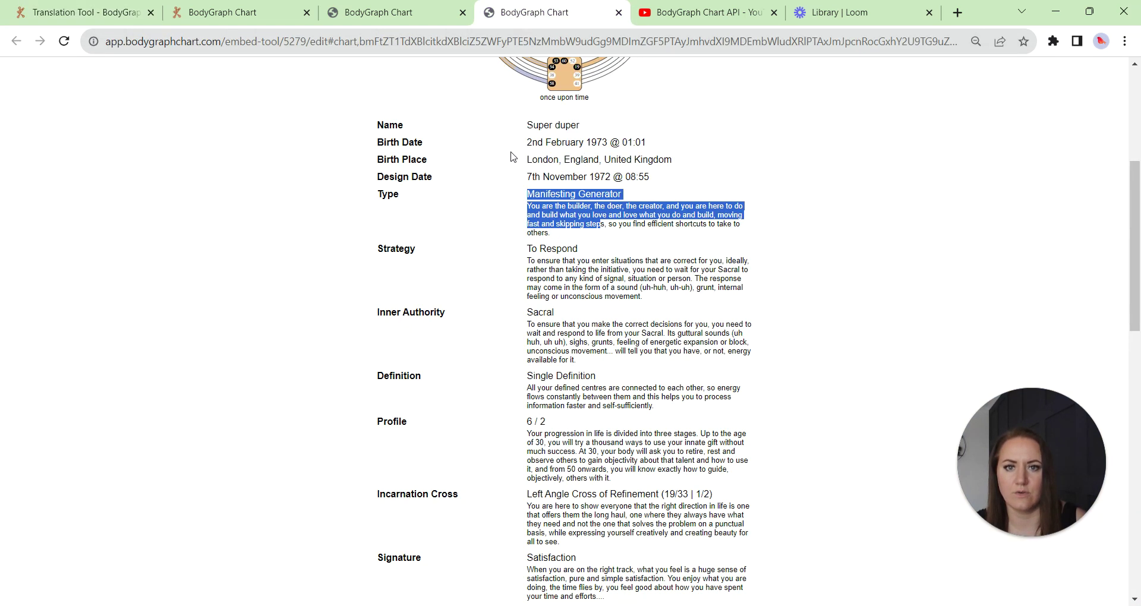
pyautogui.click(101, 14)
pyautogui.click(32, 76)
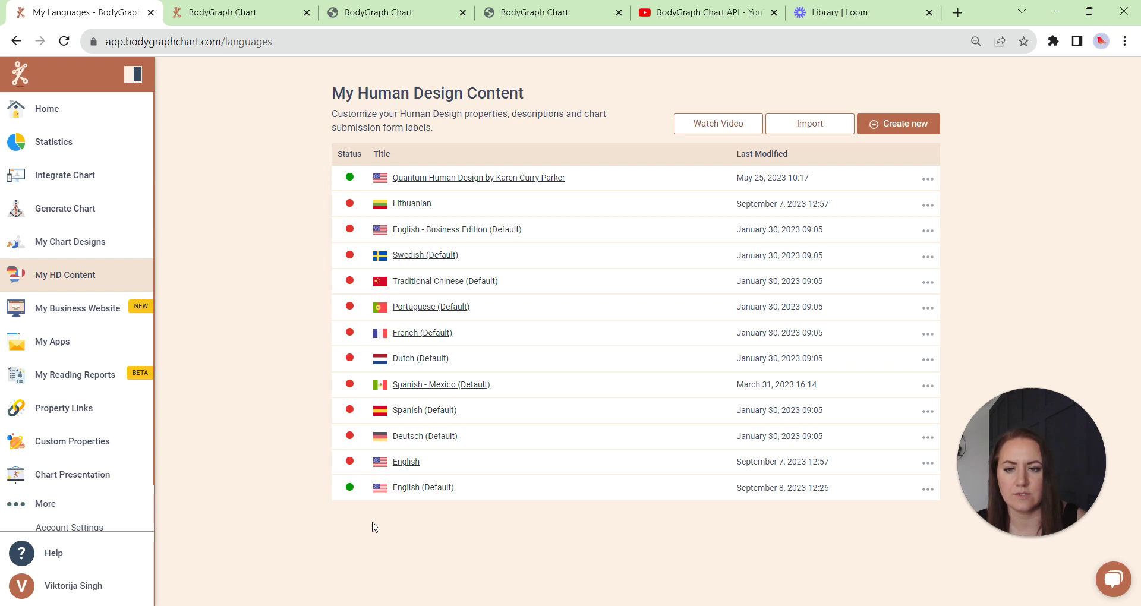
pyautogui.moveTo(350, 493)
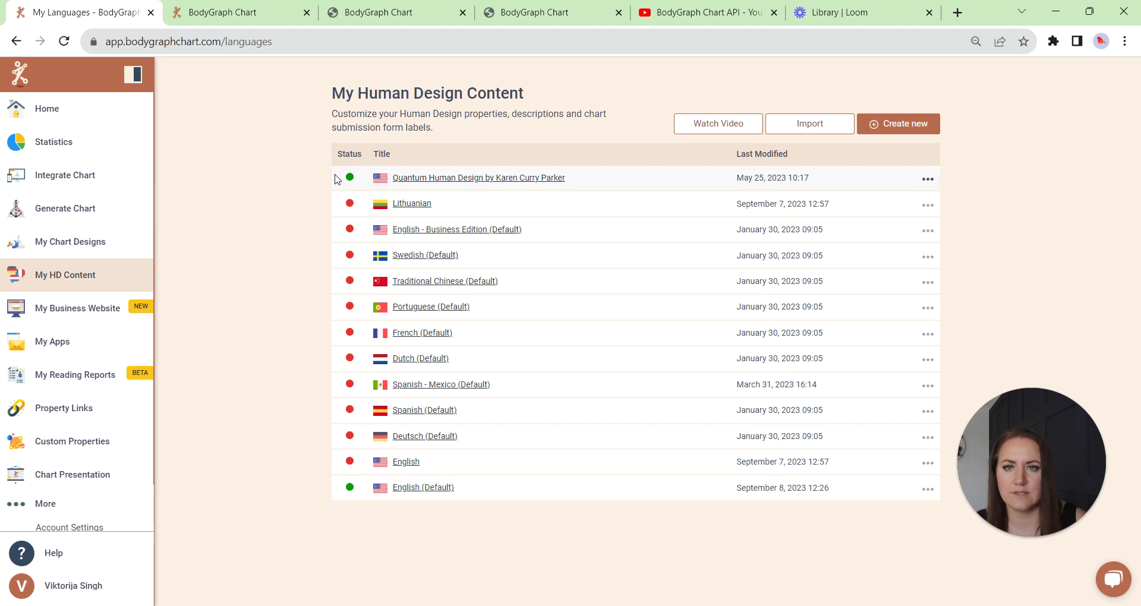
pyautogui.moveTo(351, 179)
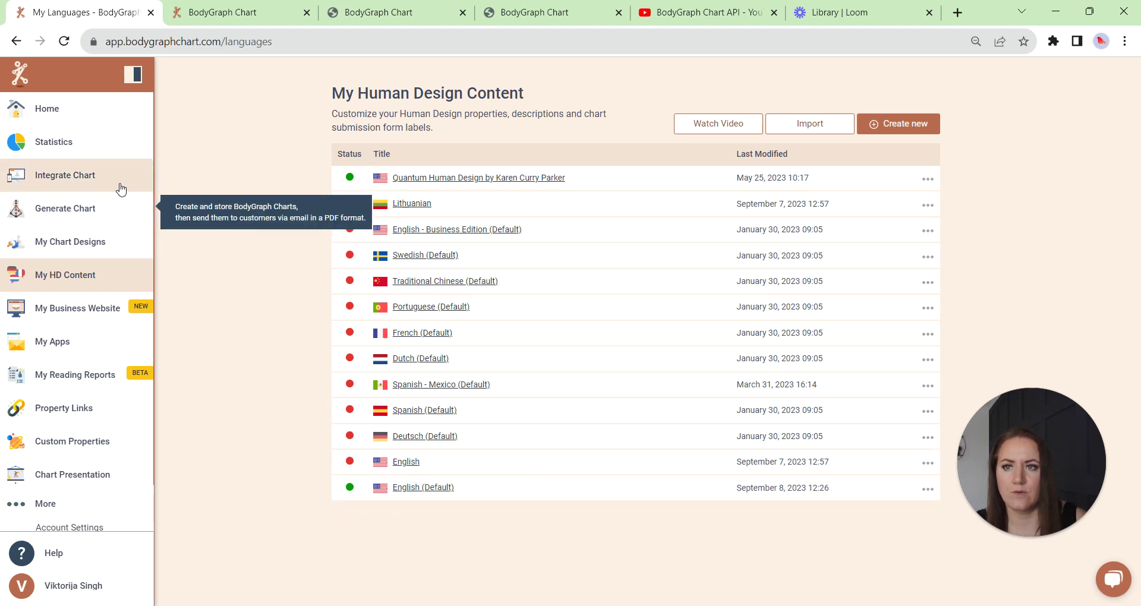
# Check which language each embed code in Integrate Chart uses, and return to My HD Content
pyautogui.click(100, 176)
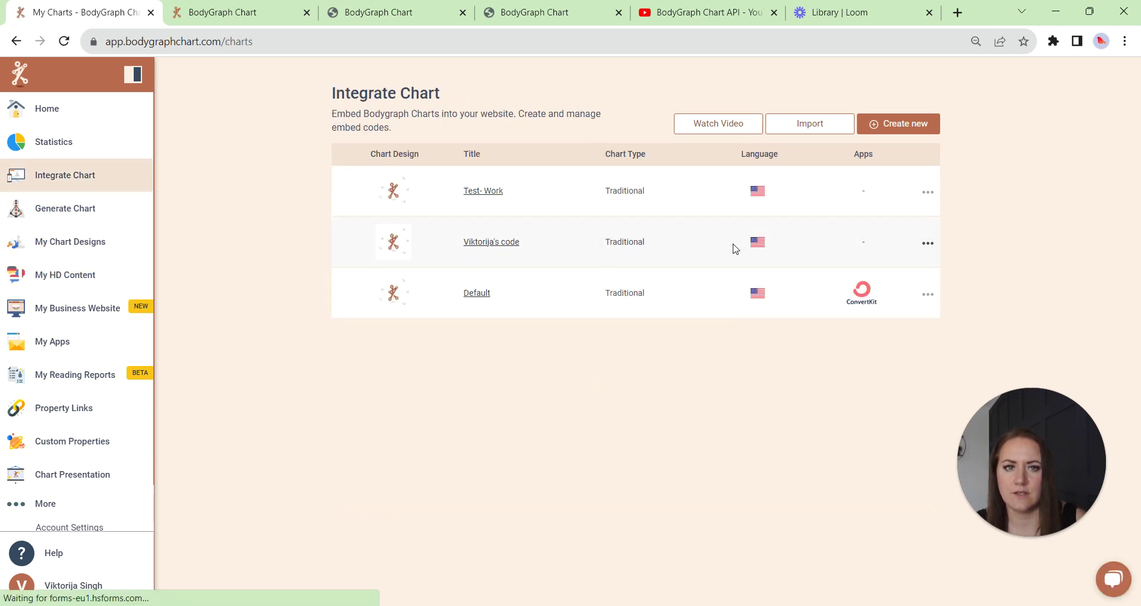
pyautogui.moveTo(761, 193)
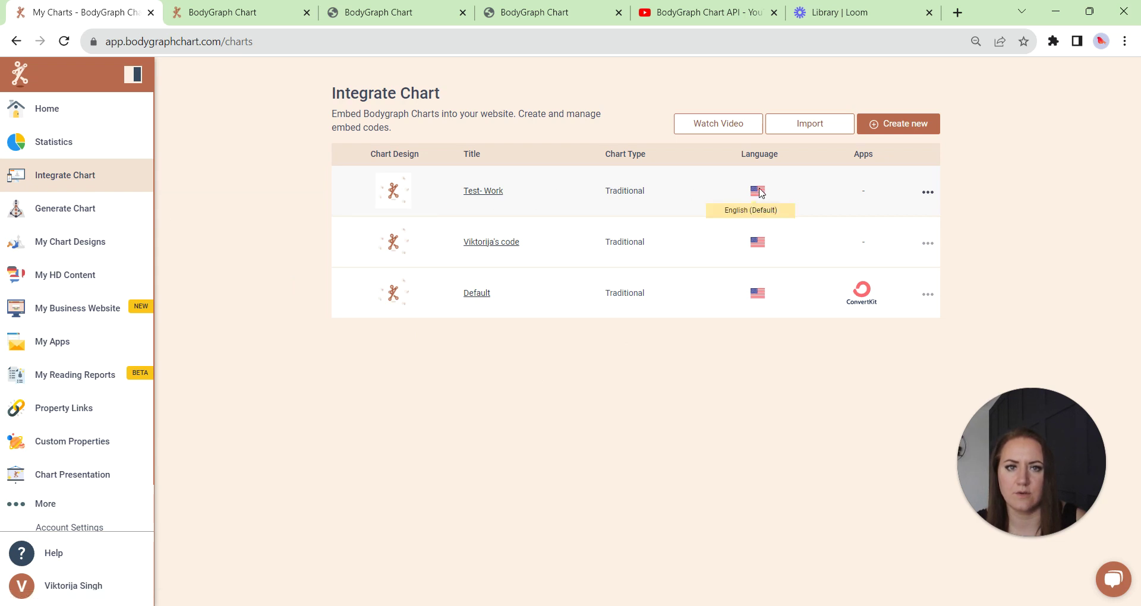
pyautogui.moveTo(763, 295)
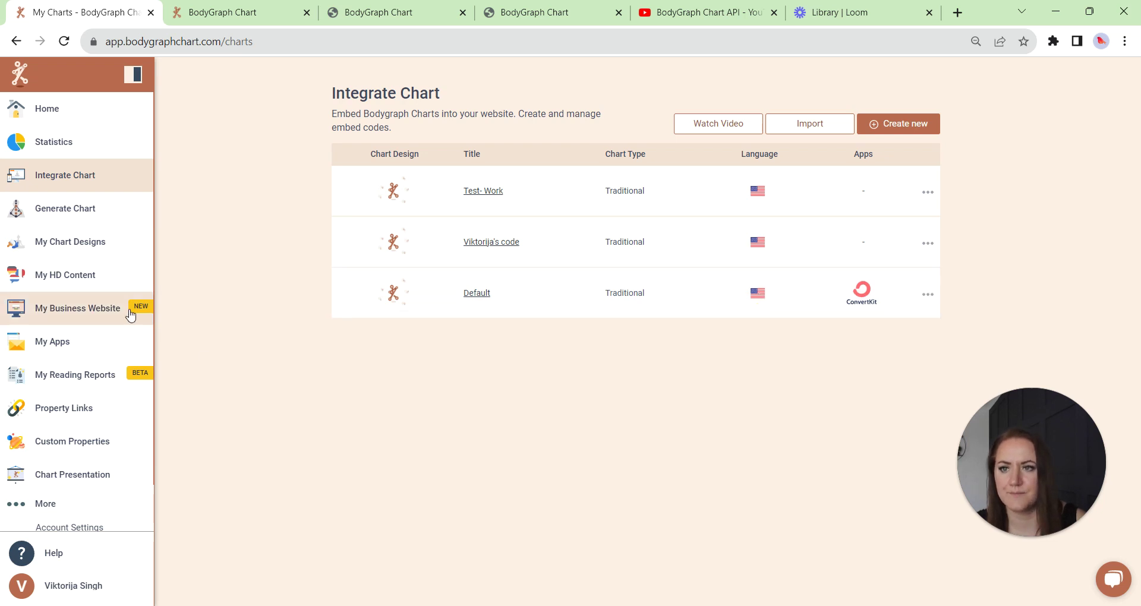
pyautogui.click(127, 275)
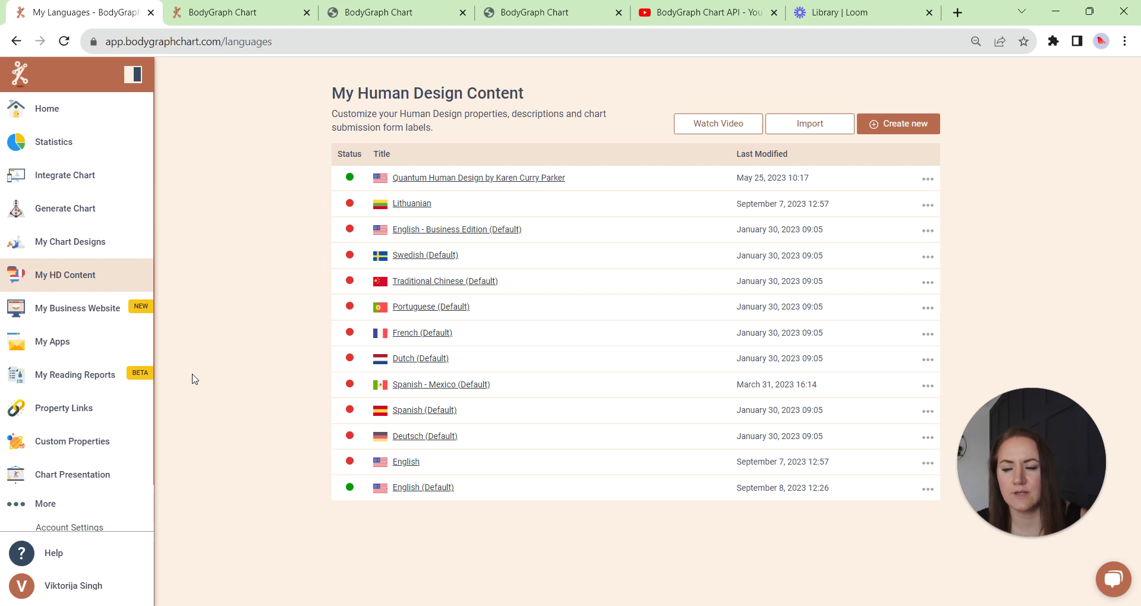
# Open the reading report "New one for tests" and look through its pages and the available text shortcodes
pyautogui.click(74, 380)
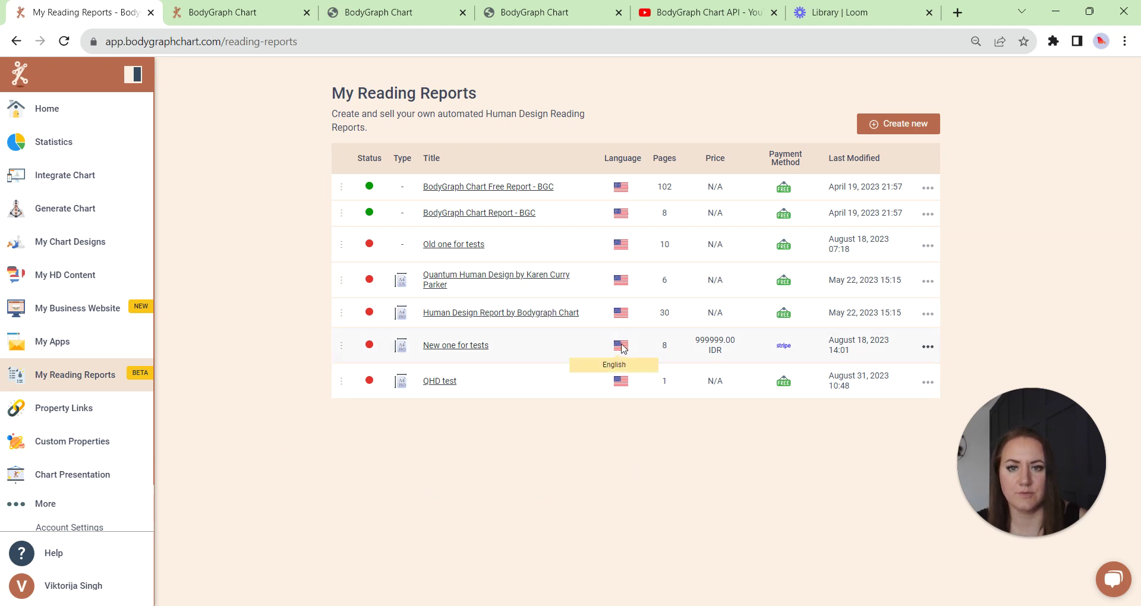
pyautogui.click(473, 348)
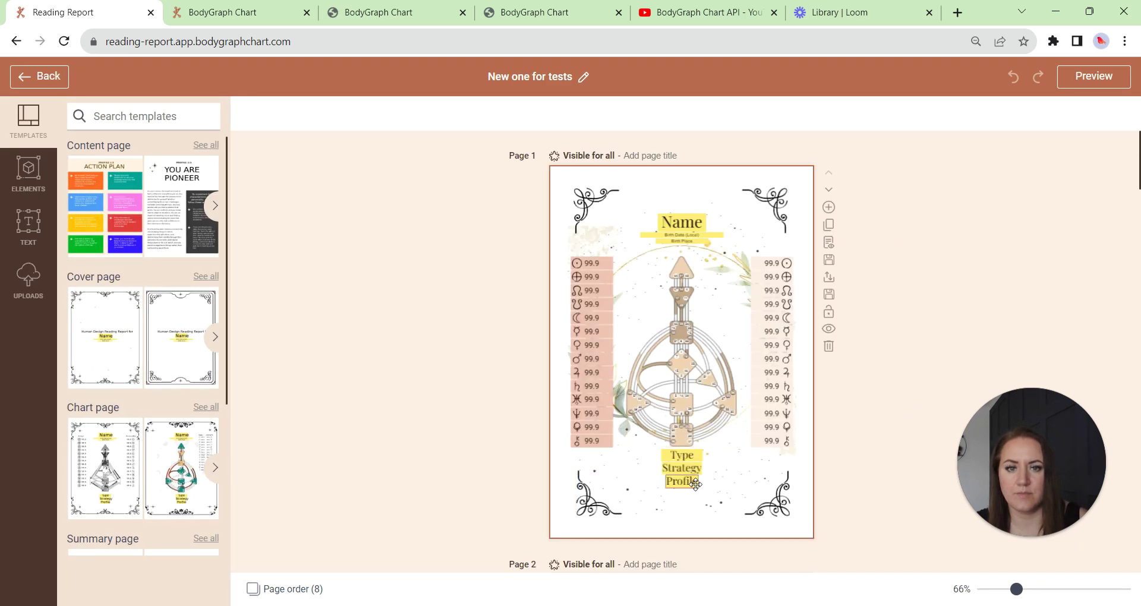
pyautogui.scroll(-12, 649, 307)
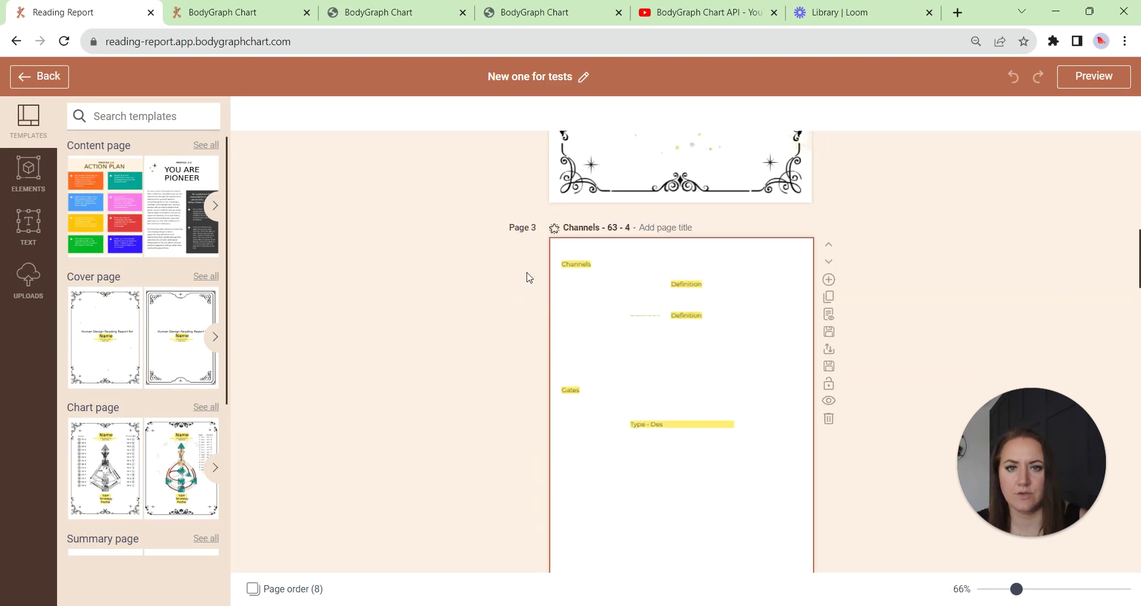
pyautogui.click(44, 233)
pyautogui.click(134, 270)
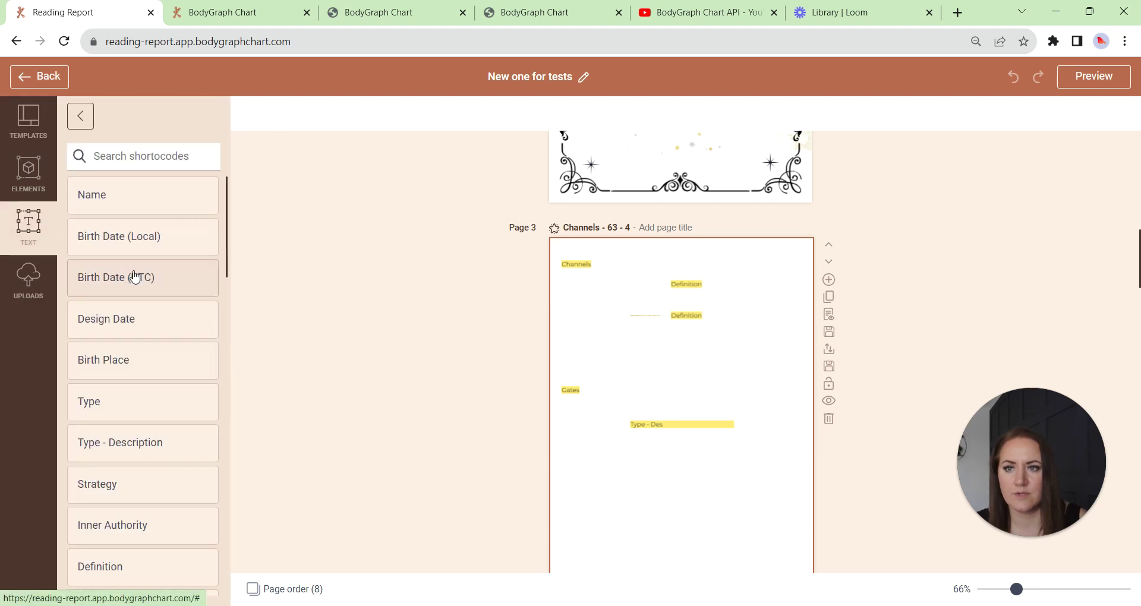
pyautogui.scroll(-4, 246, 345)
pyautogui.scroll(3, 287, 359)
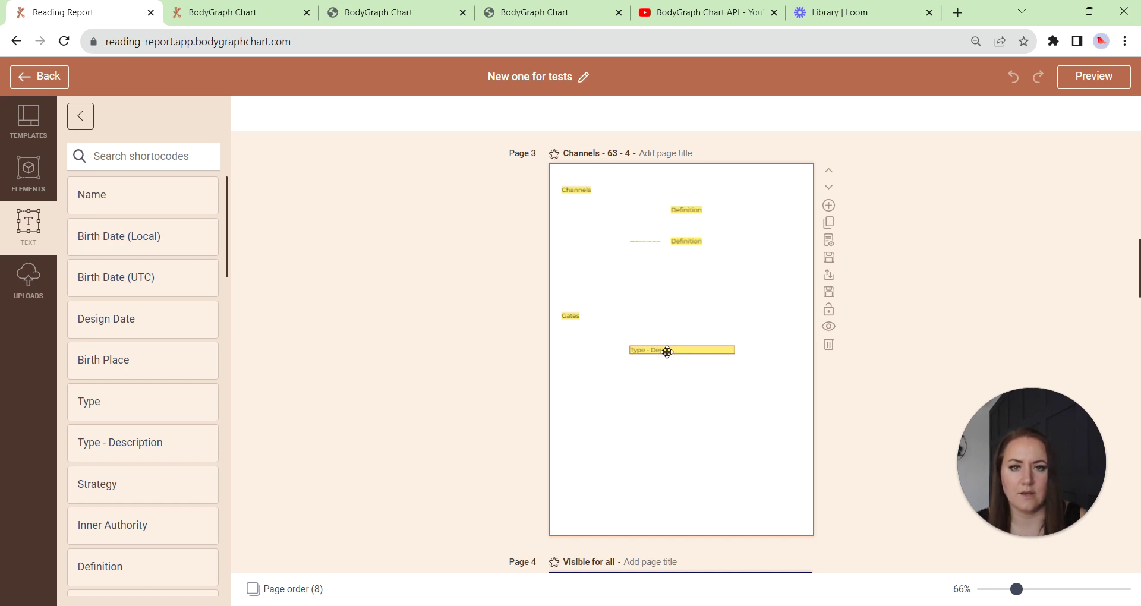
# Move the Type - Description shortcode on page 3 closer beneath Gates and widen it to nearly the page's right edge
pyautogui.moveTo(659, 350); pyautogui.dragTo(604, 340)
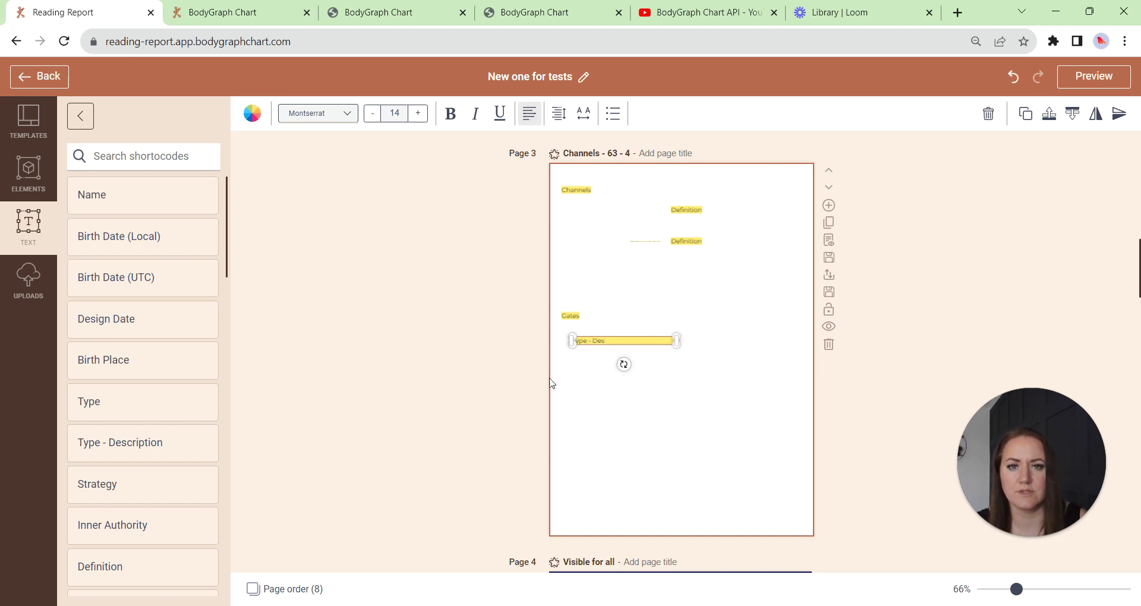
pyautogui.moveTo(677, 341); pyautogui.dragTo(786, 343)
pyautogui.click(634, 369)
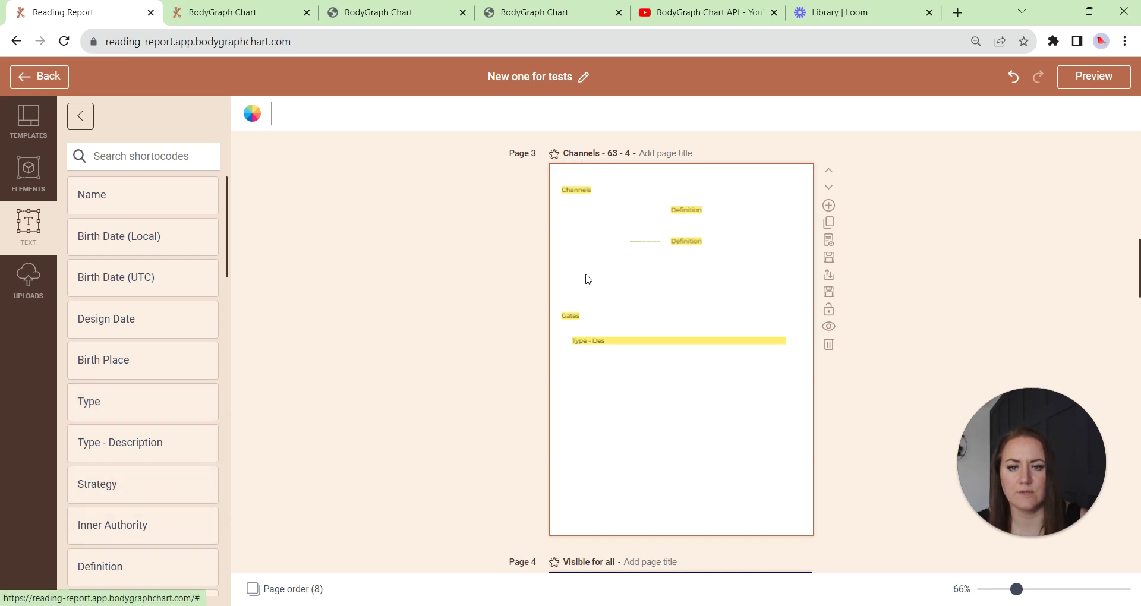
# Leave the reading report editor and open My HD Content
pyautogui.scroll(-1, 619, 485)
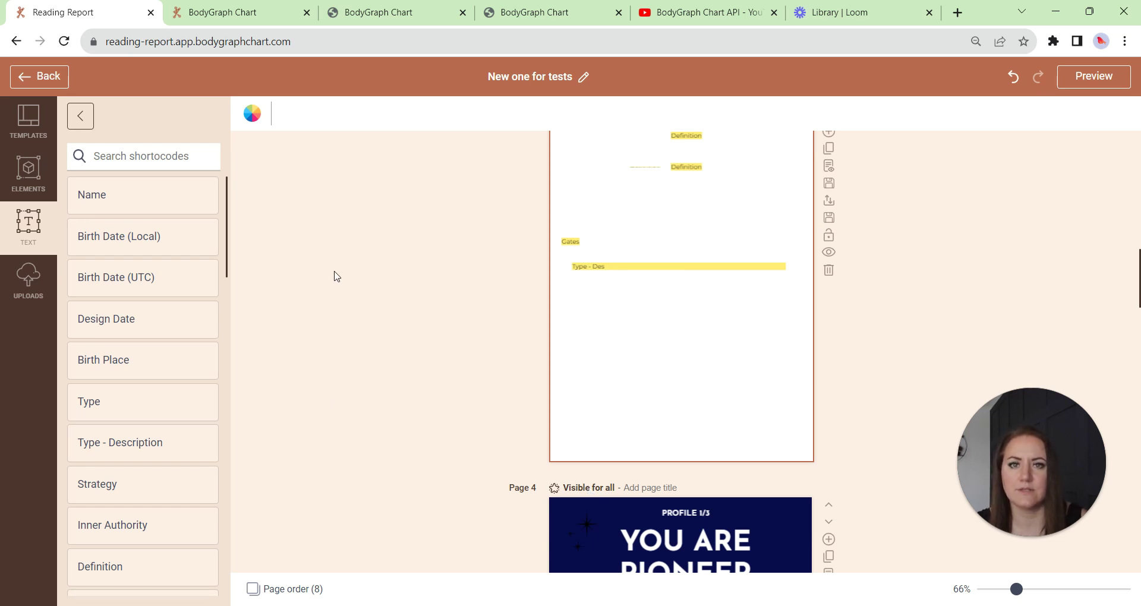
pyautogui.click(42, 78)
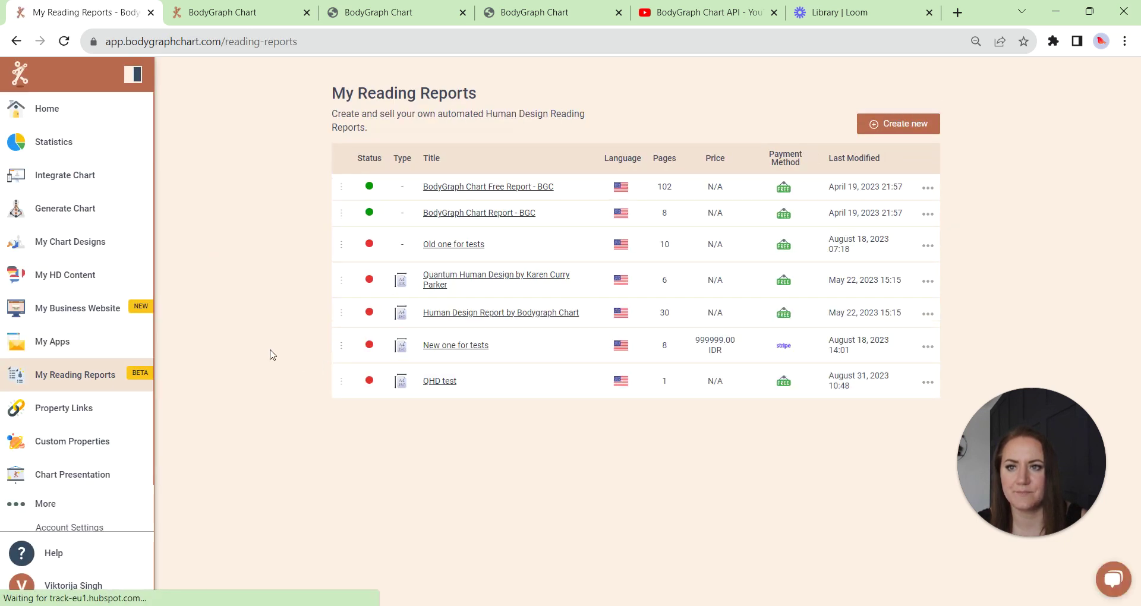
pyautogui.click(102, 281)
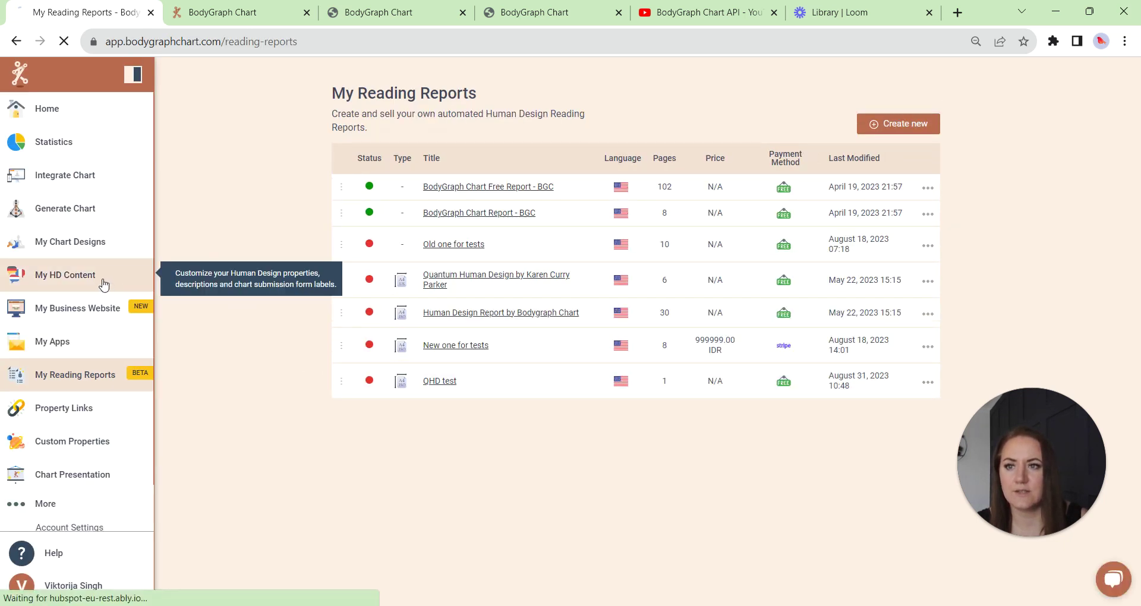